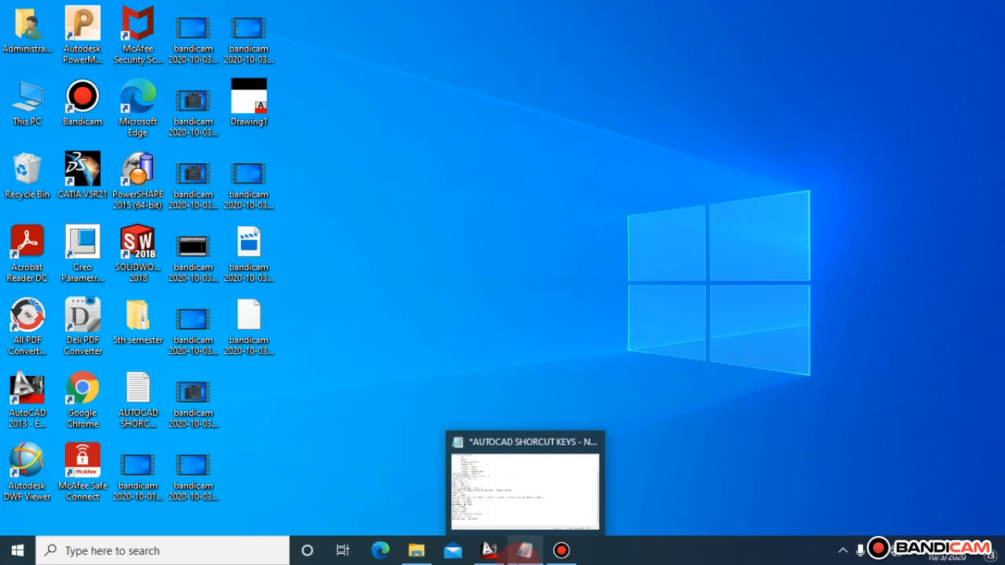
# Look over the AutoCAD shortcut key notes in Notepad and switch to the AutoCAD drawing.
pyautogui.click(521, 556)
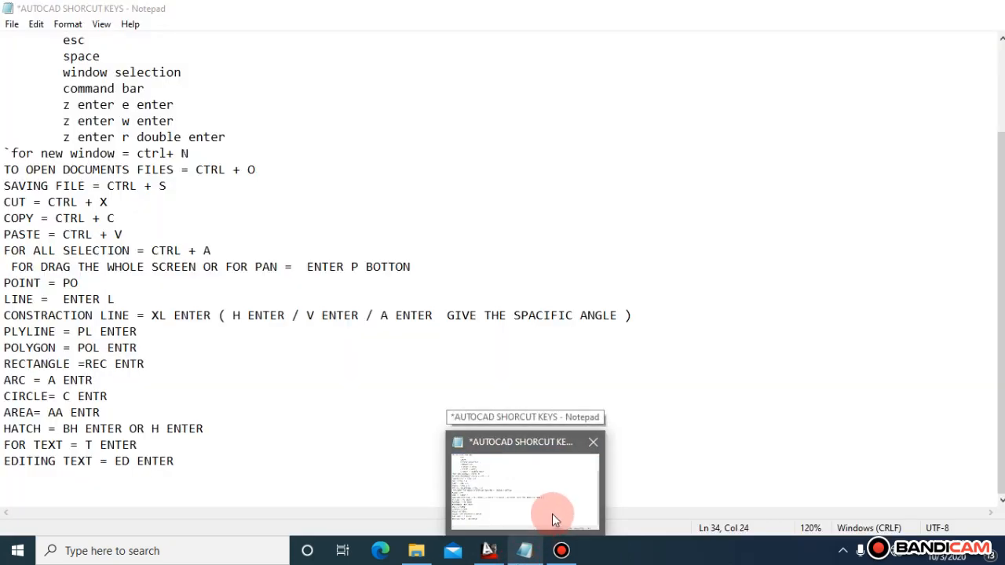
pyautogui.click(522, 552)
pyautogui.click(488, 550)
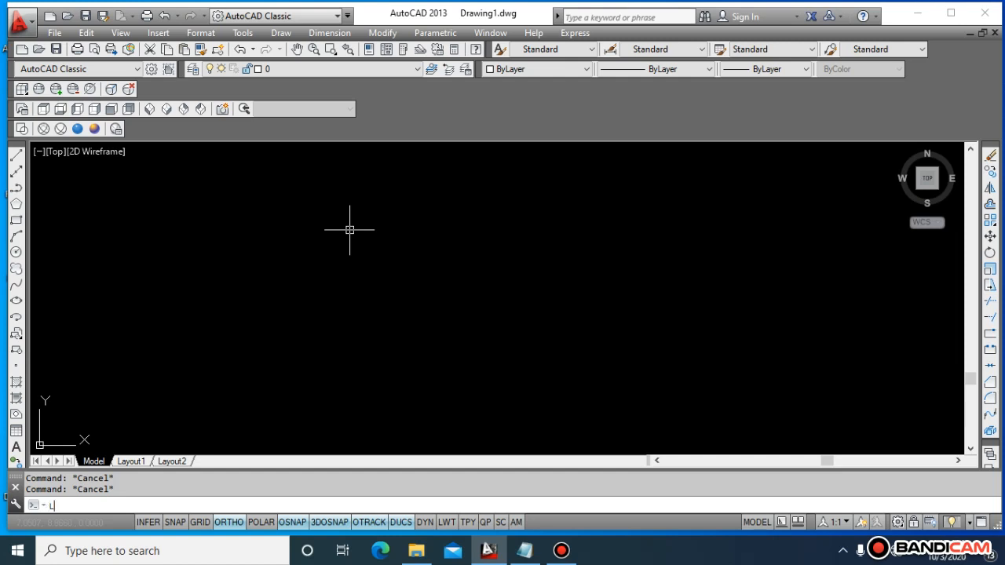
# Draw a four-segment line outline forming a tall box whose first and last segments cross and overhang at the upper-left corner.
pyautogui.press('Return')
pyautogui.click(350, 229)
pyautogui.click(512, 230)
pyautogui.click(512, 383)
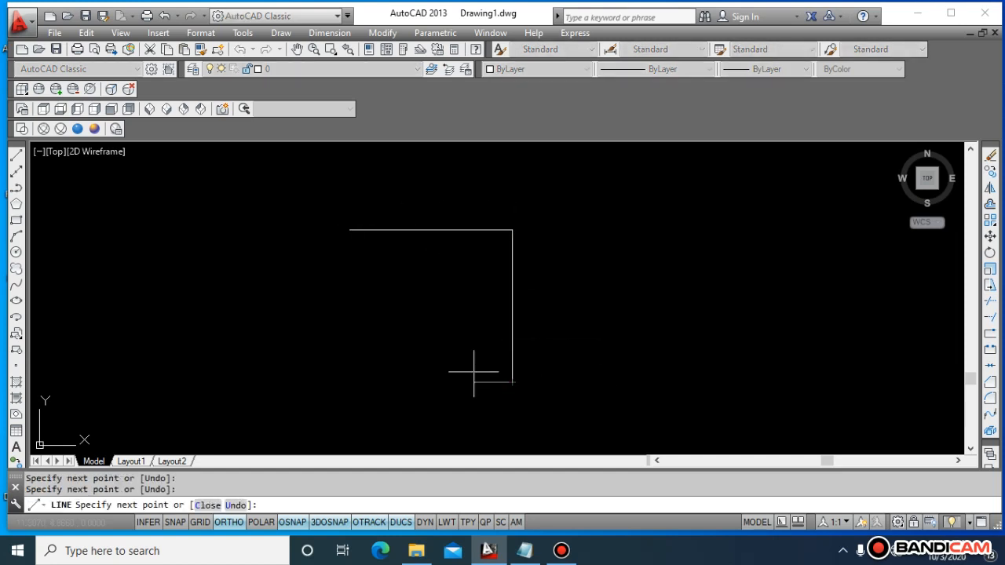
pyautogui.click(402, 198)
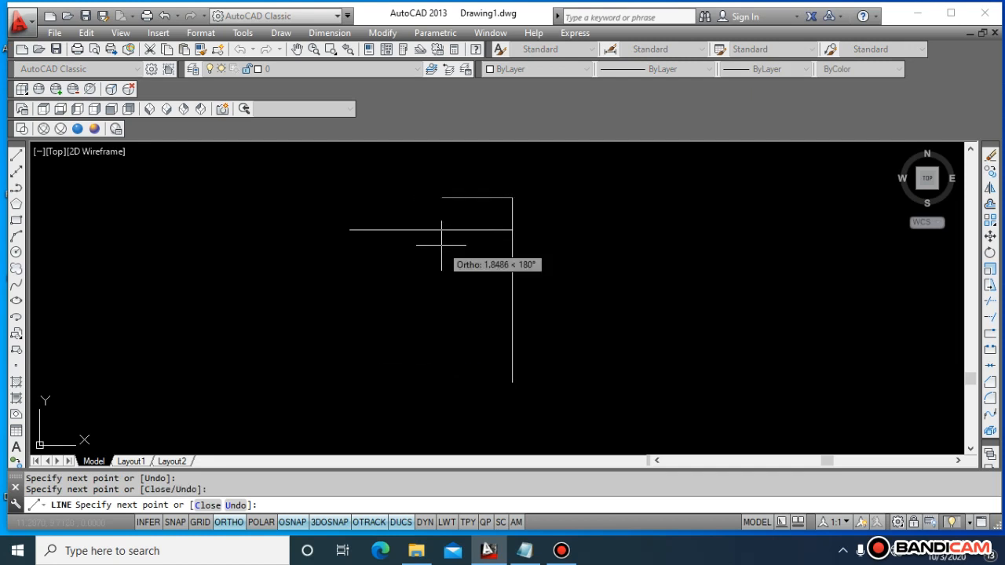
pyautogui.write('u')
pyautogui.press('Return')
pyautogui.click(398, 383)
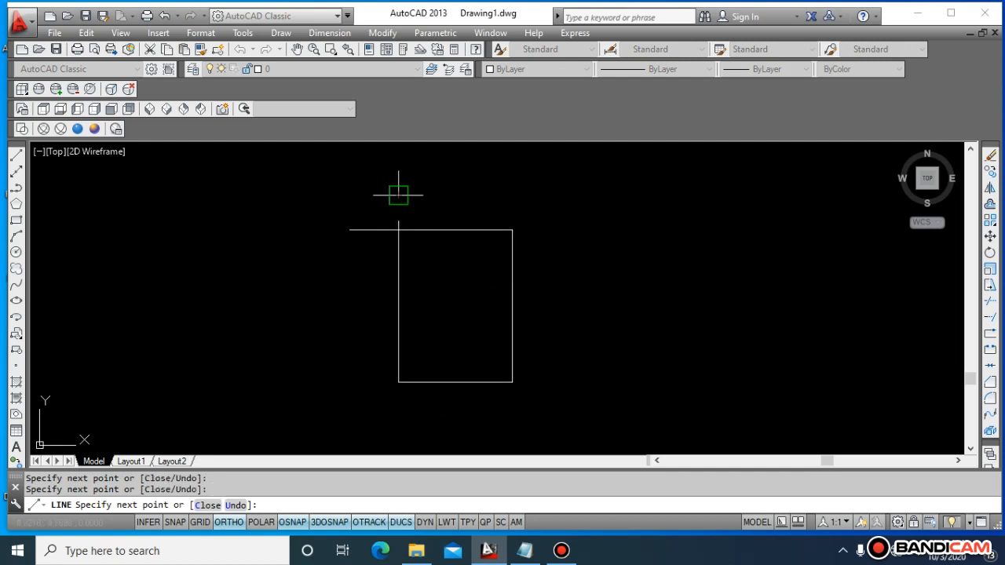
pyautogui.click(398, 195)
pyautogui.press('Escape')
pyautogui.press('Escape')
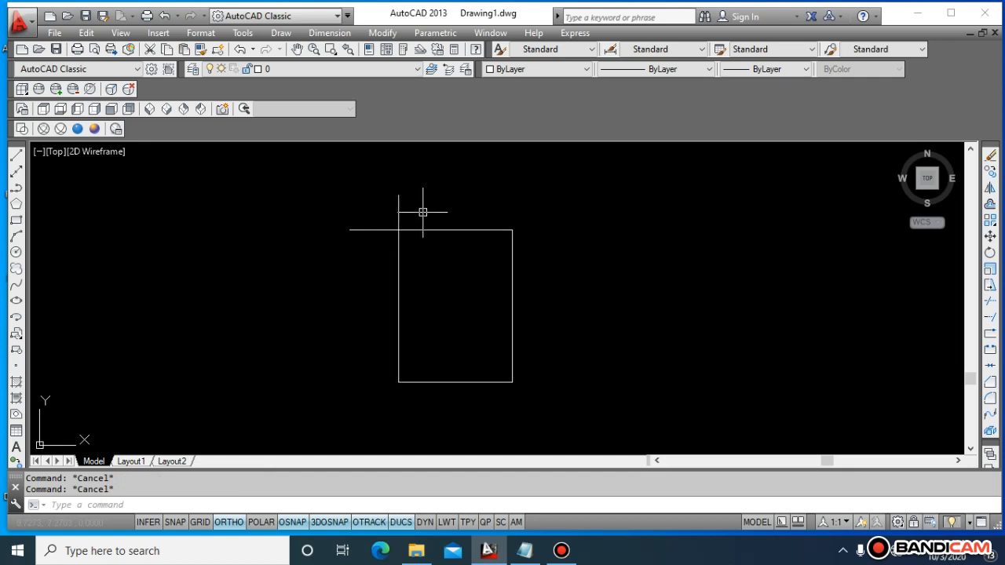
pyautogui.press('Escape')
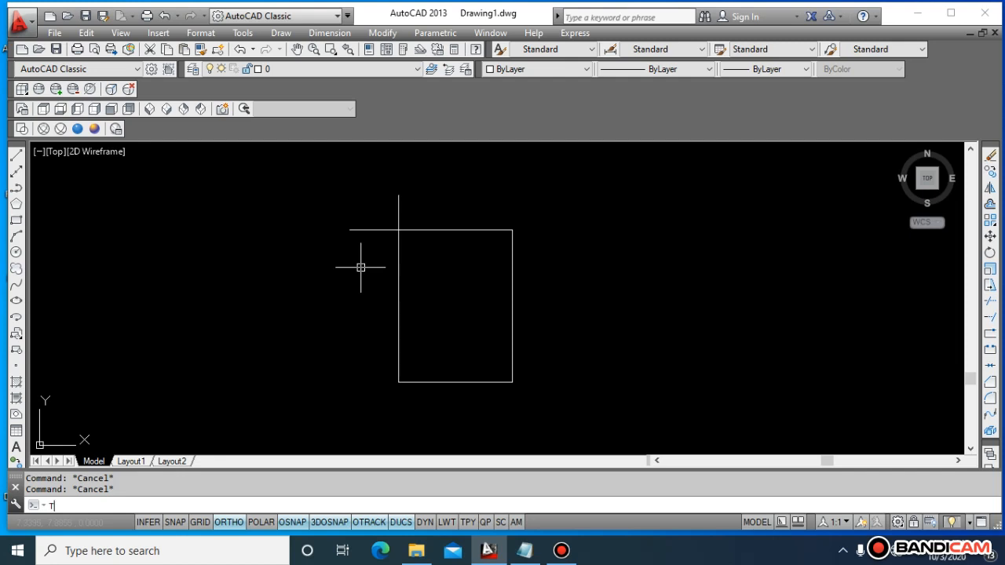
# Trim the two overhanging line ends at the tall box's upper-left corner individually, using all objects as cutting edges.
pyautogui.write('TR')
pyautogui.press('Return')
pyautogui.press('Return')
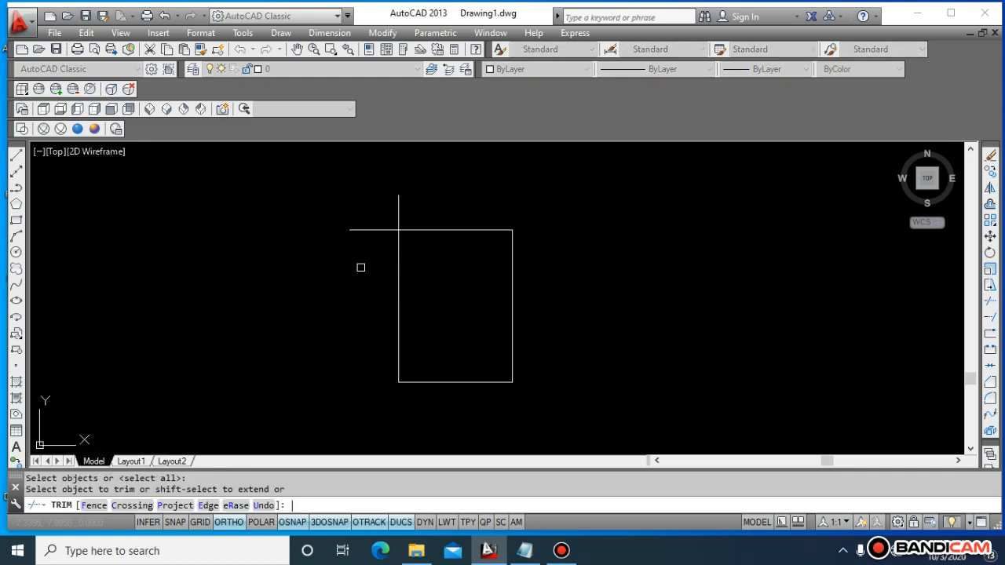
pyautogui.click(381, 230)
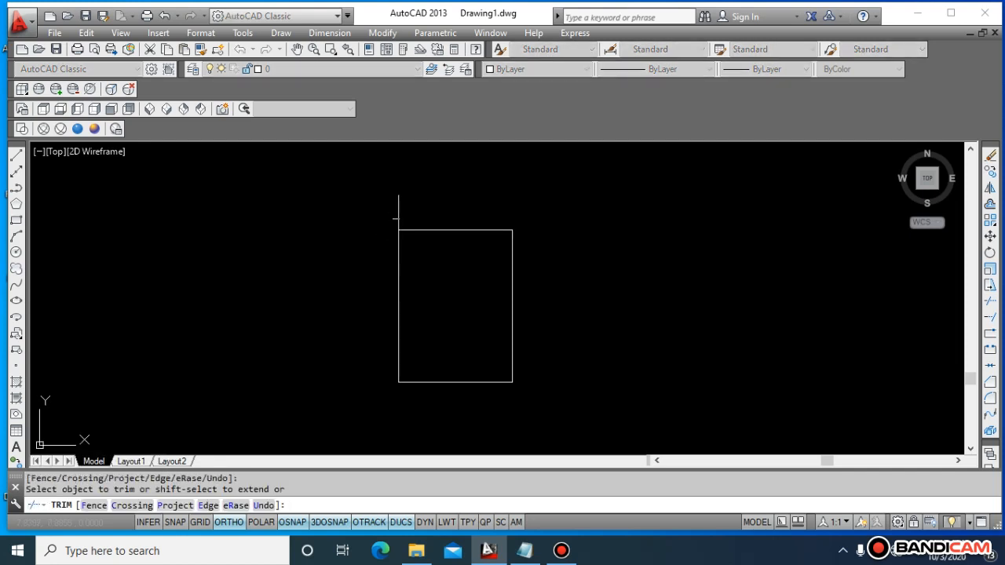
pyautogui.click(397, 214)
pyautogui.press('Escape')
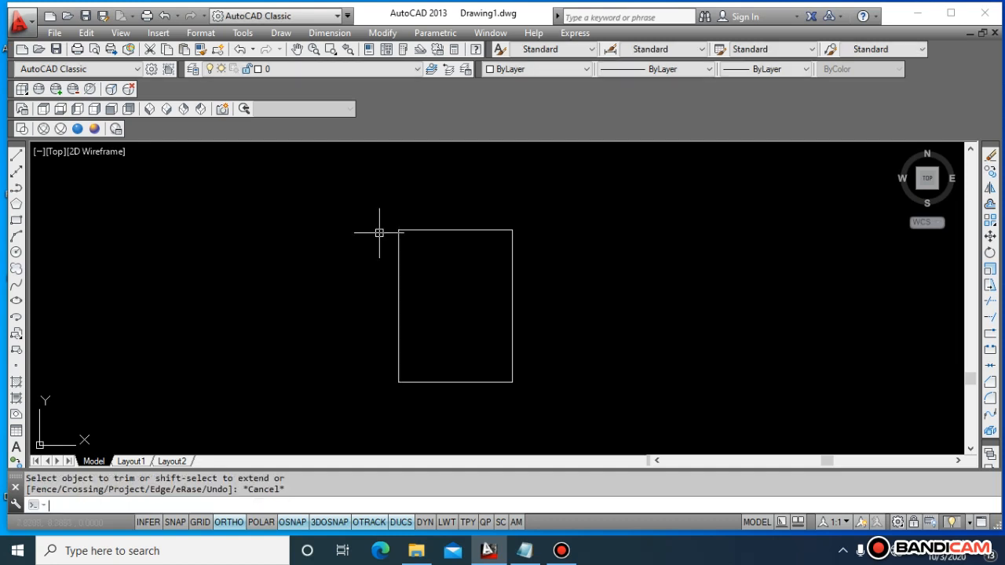
pyautogui.press('Escape')
pyautogui.press('Escape')
# Undo the trim so that the box has its overhanging line ends again, redoing the line outline if it is undone too.
pyautogui.hotkey('ctrl', 'z')
pyautogui.hotkey('ctrl', 'z')
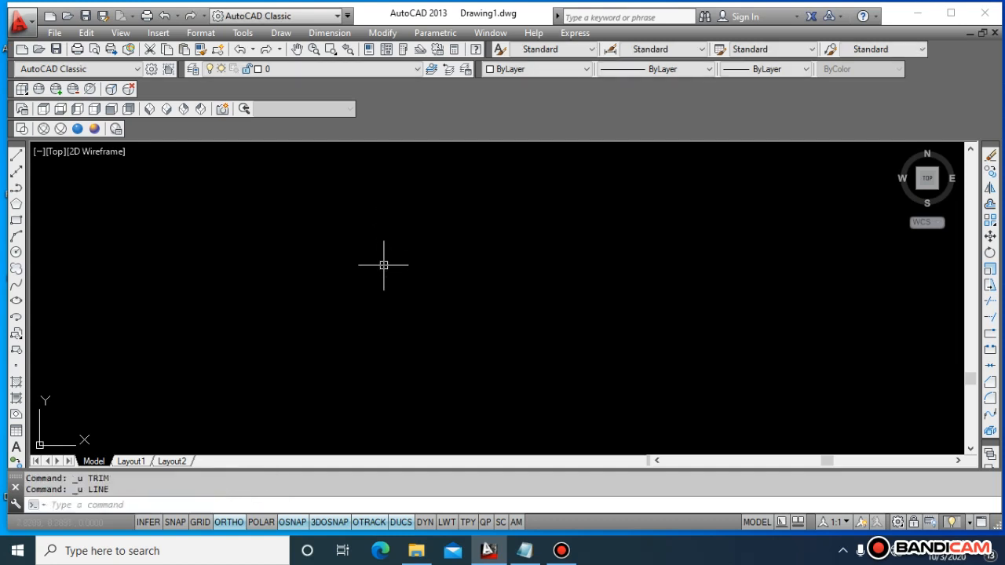
pyautogui.hotkey('ctrl', 'y')
pyautogui.press('Escape')
pyautogui.press('Escape')
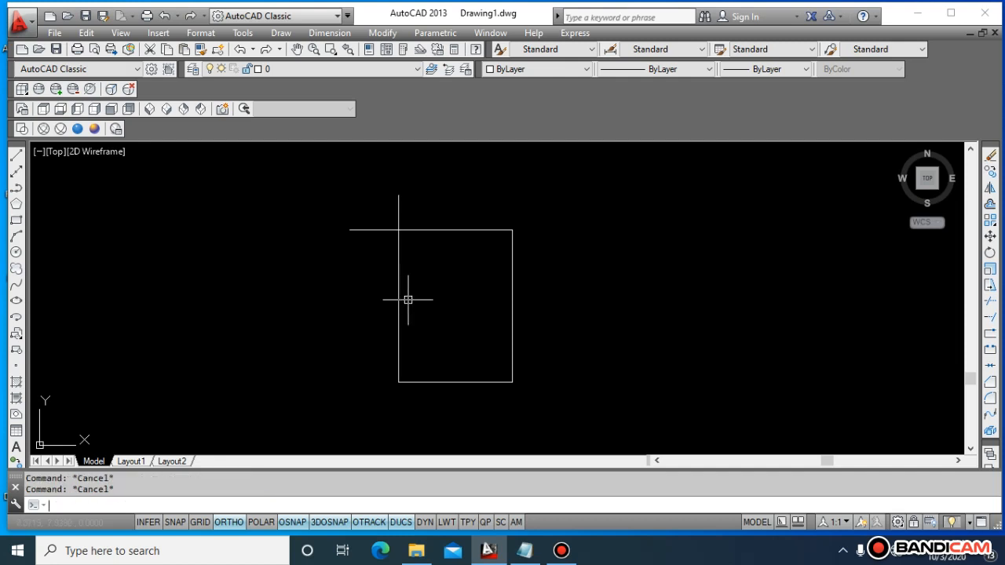
# Trim both overhanging ends at the tall box's upper-left corner with crossing selections, using all objects as cutting edges.
pyautogui.write('tr')
pyautogui.press('Return')
pyautogui.press('Return')
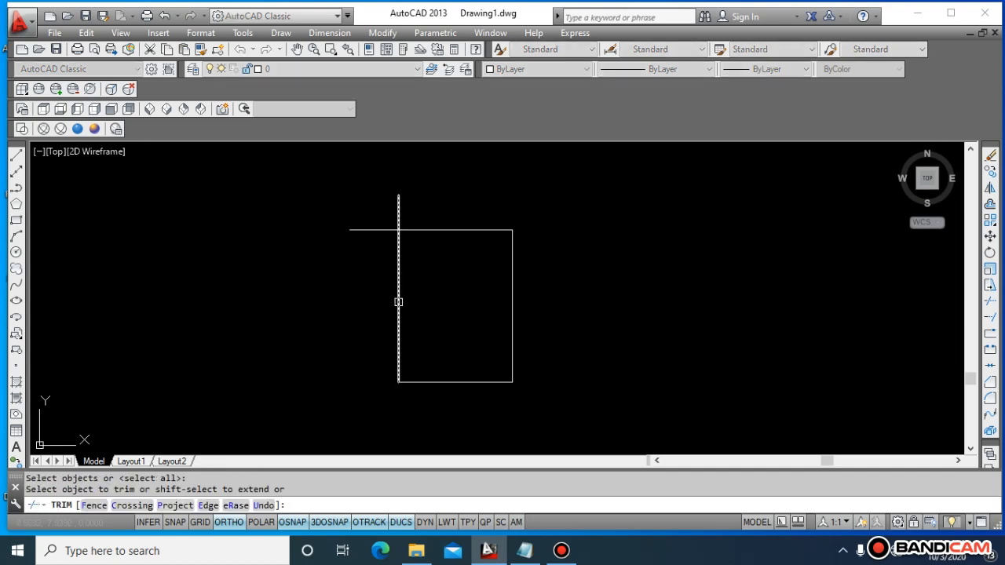
pyautogui.click(387, 312)
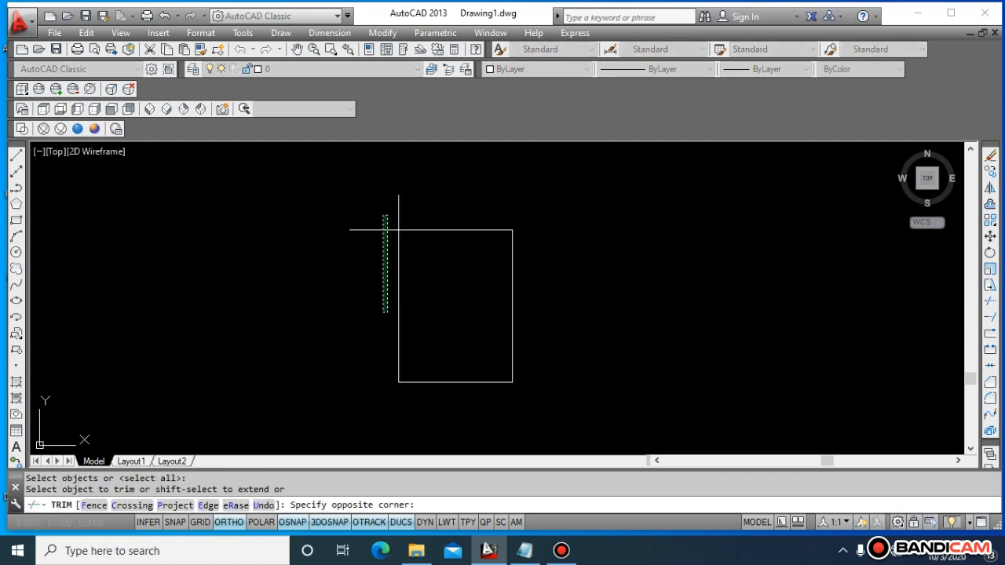
pyautogui.click(382, 214)
pyautogui.click(382, 213)
pyautogui.click(411, 216)
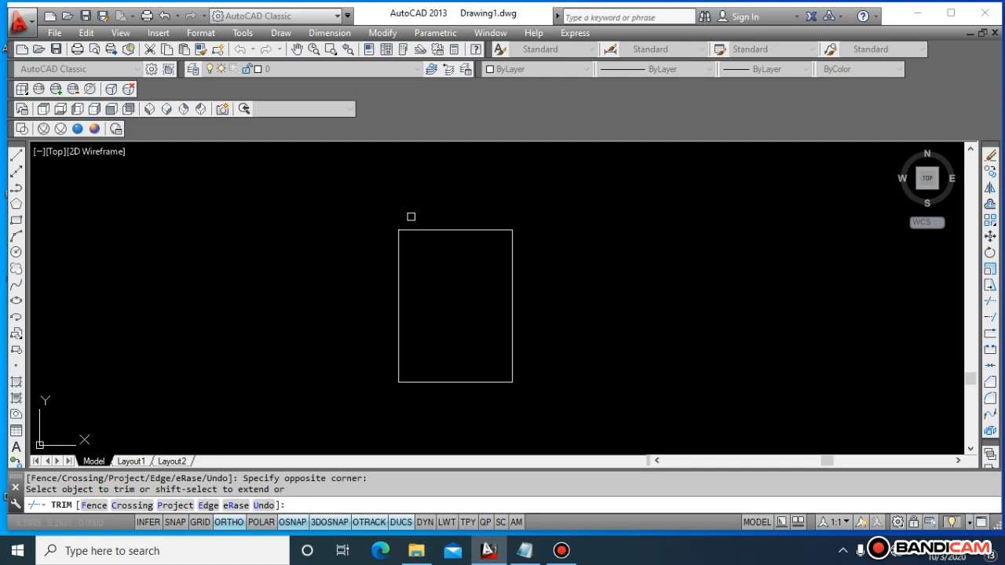
pyautogui.press('Escape')
pyautogui.press('Escape')
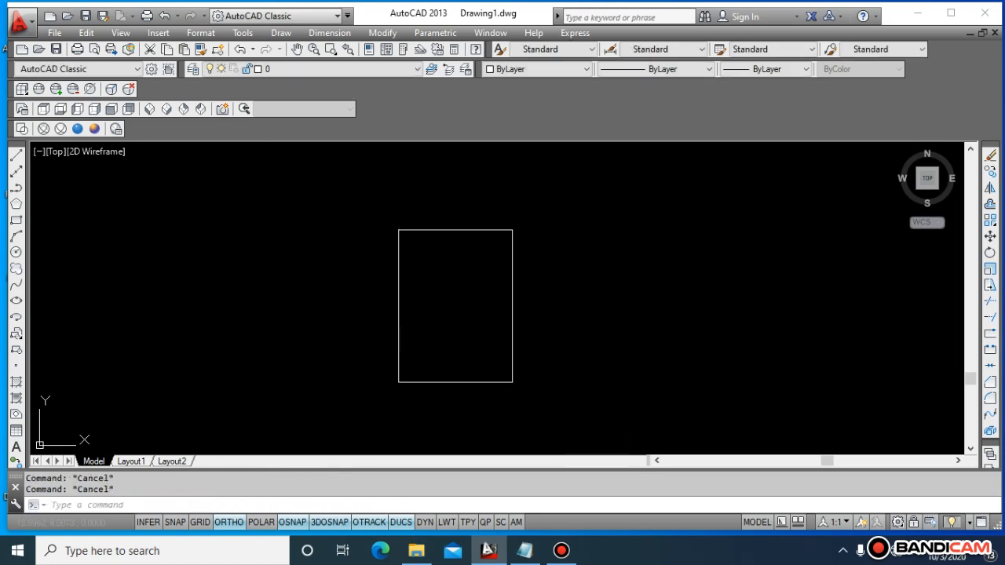
# Select the whole trimmed tall box with a crossing window and delete it.
pyautogui.click(571, 416)
pyautogui.click(371, 219)
pyautogui.press('Delete')
pyautogui.press('Escape')
pyautogui.press('Escape')
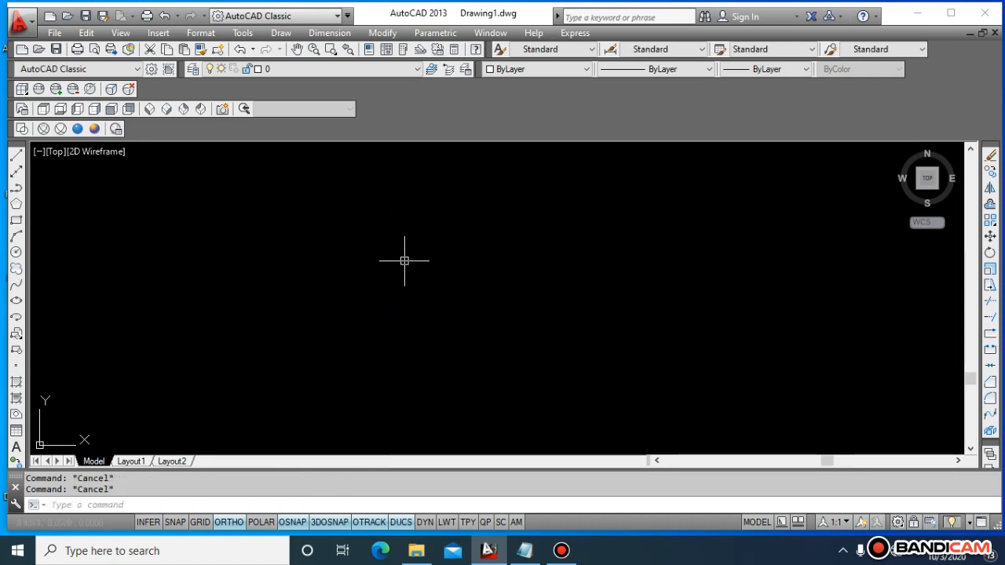
# Draw a wide four-segment line box whose horizontal and vertical lines cross and overhang at the upper-left corner.
pyautogui.write('l')
pyautogui.press('Return')
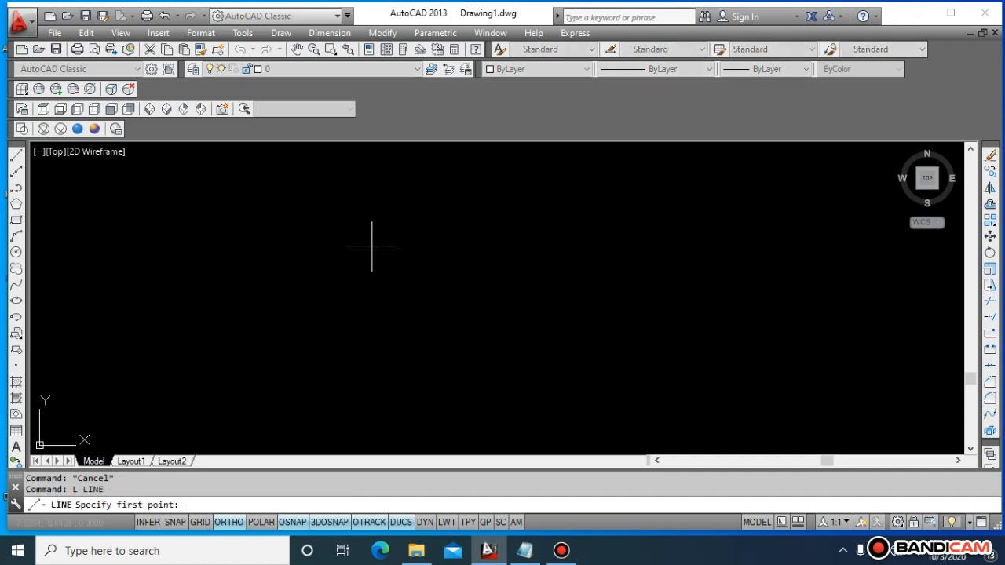
pyautogui.click(371, 247)
pyautogui.click(550, 247)
pyautogui.click(550, 319)
pyautogui.click(433, 319)
pyautogui.click(432, 217)
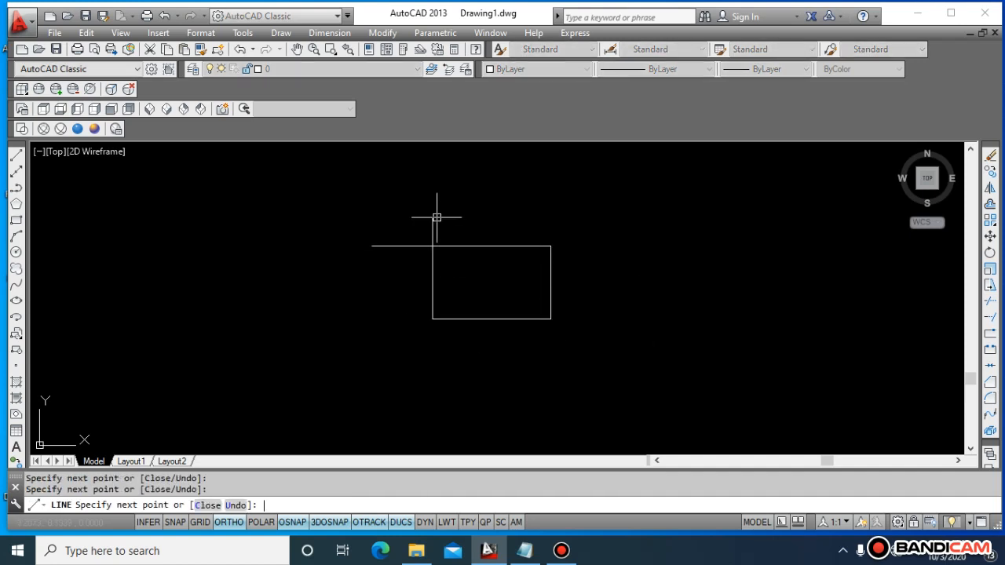
pyautogui.press('Escape')
pyautogui.press('Escape')
pyautogui.write('tr')
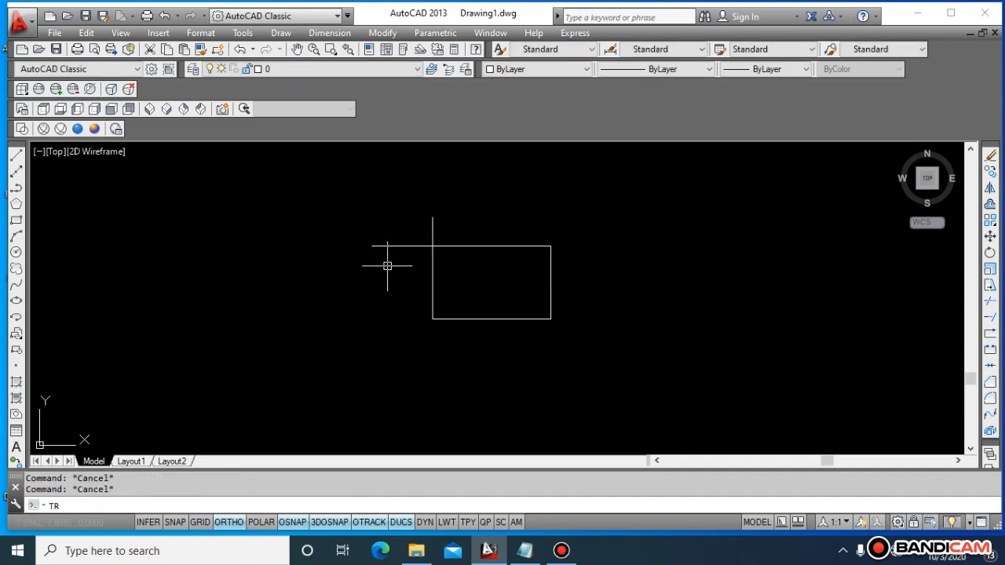
pyautogui.press('Return')
pyautogui.press('Return')
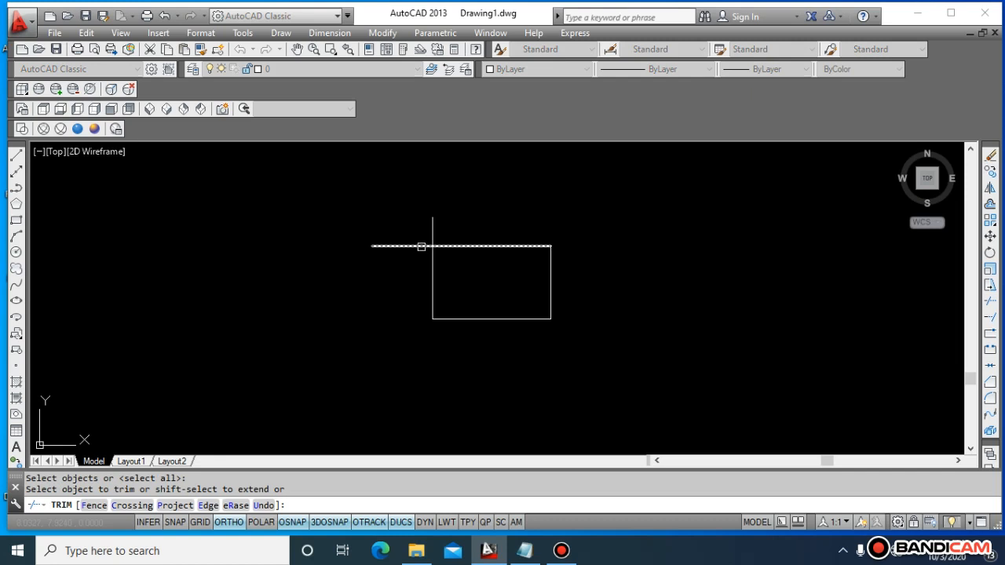
pyautogui.press('Escape')
pyautogui.press('Escape')
pyautogui.press('Escape')
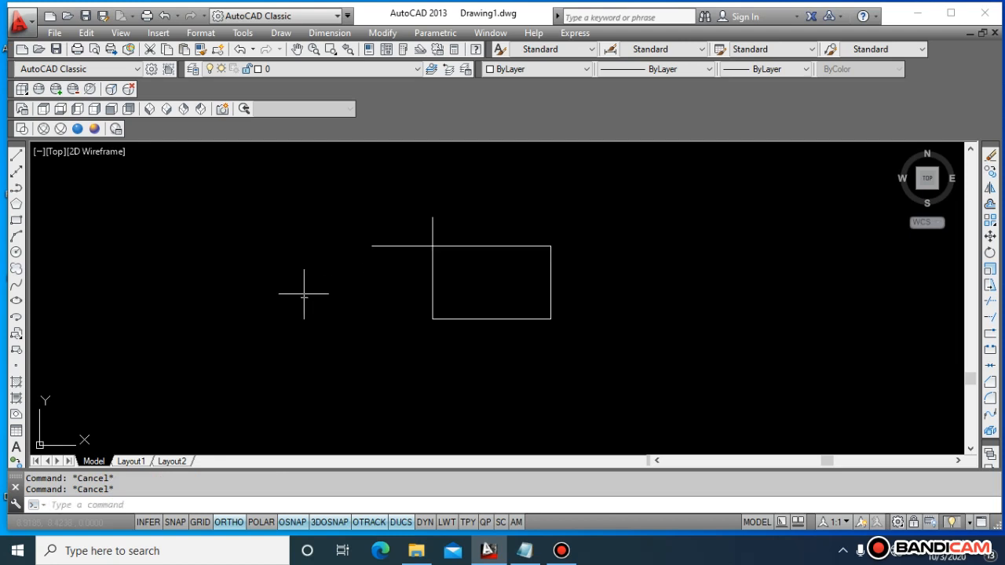
# Trim the horizontal and vertical overhangs at the wide box's upper-left corner, using all objects as cutting edges.
pyautogui.write('TR')
pyautogui.press('Return')
pyautogui.press('Return')
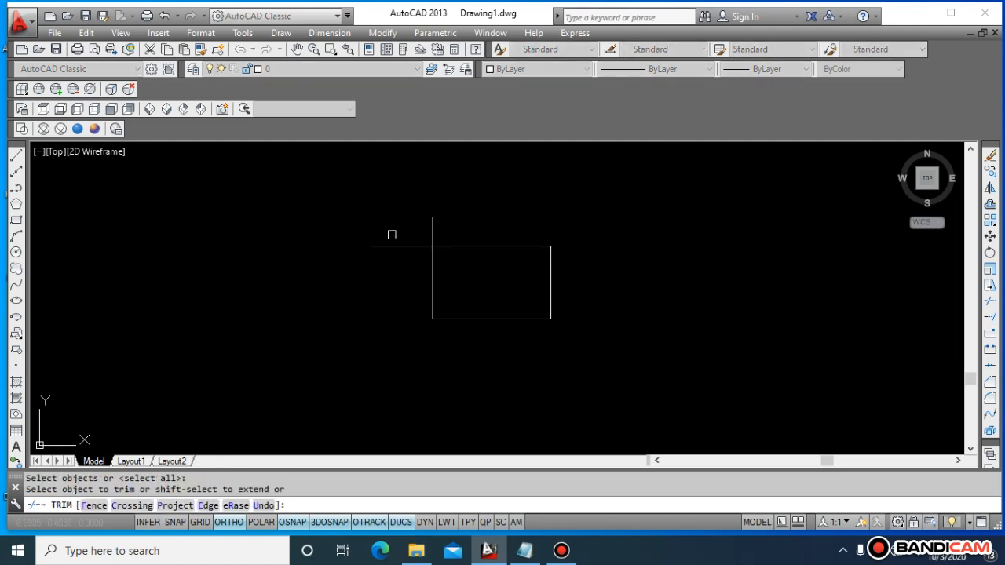
pyautogui.click(395, 247)
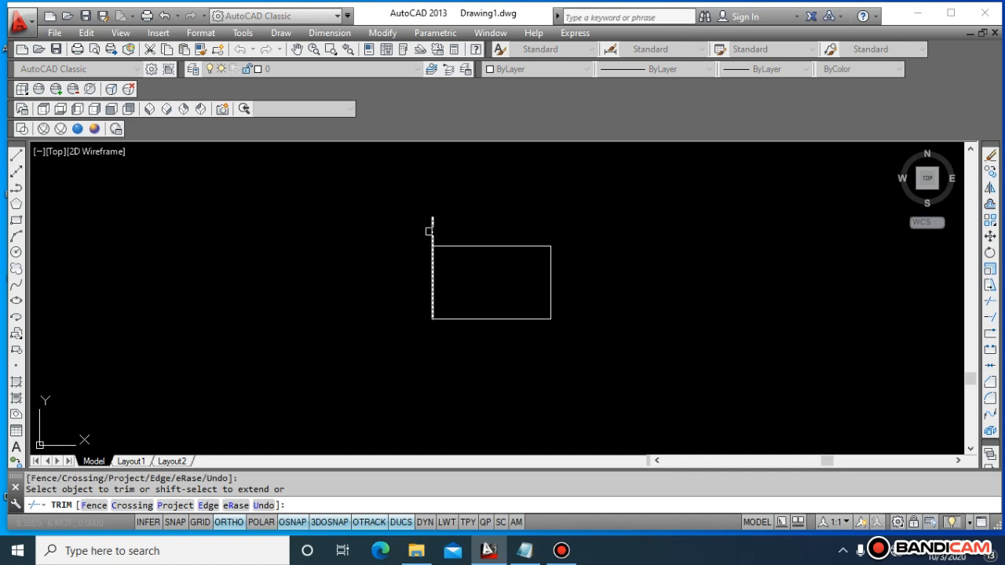
pyautogui.click(431, 235)
pyautogui.press('Escape')
pyautogui.press('Escape')
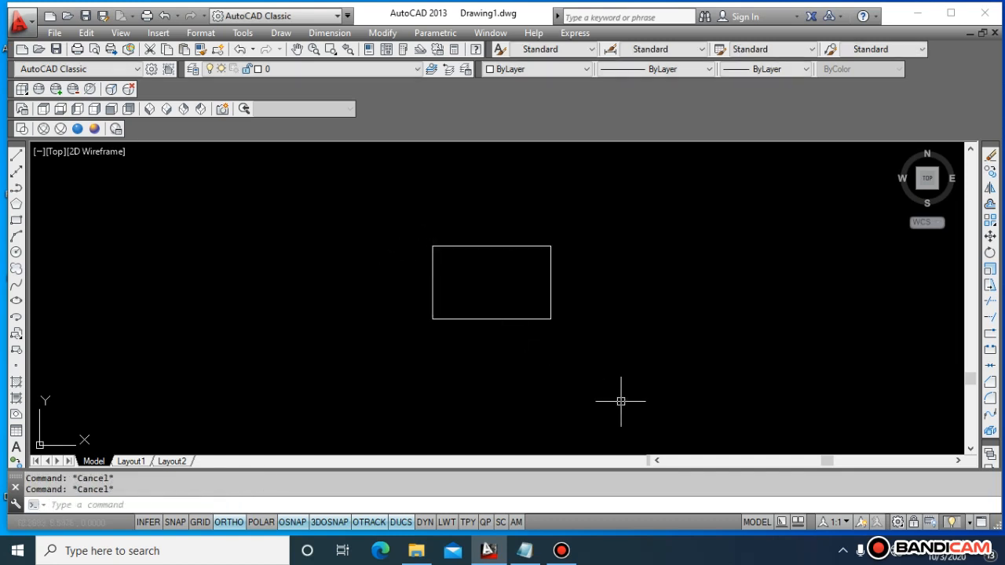
# Erase the entire wide box, selecting it with a crossing window.
pyautogui.click(637, 369)
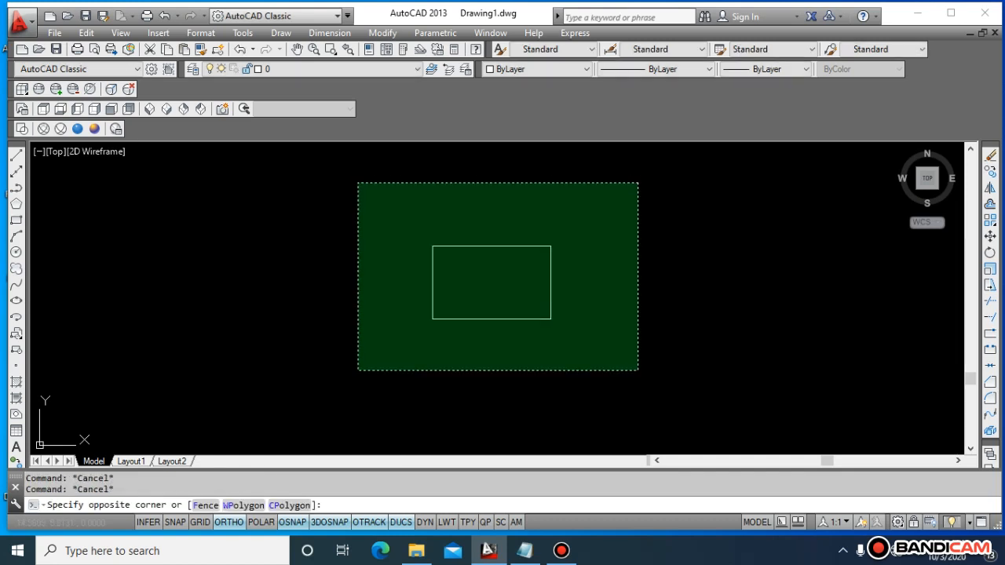
pyautogui.click(343, 182)
pyautogui.write('E')
pyautogui.press('Return')
pyautogui.press('Escape')
pyautogui.press('Escape')
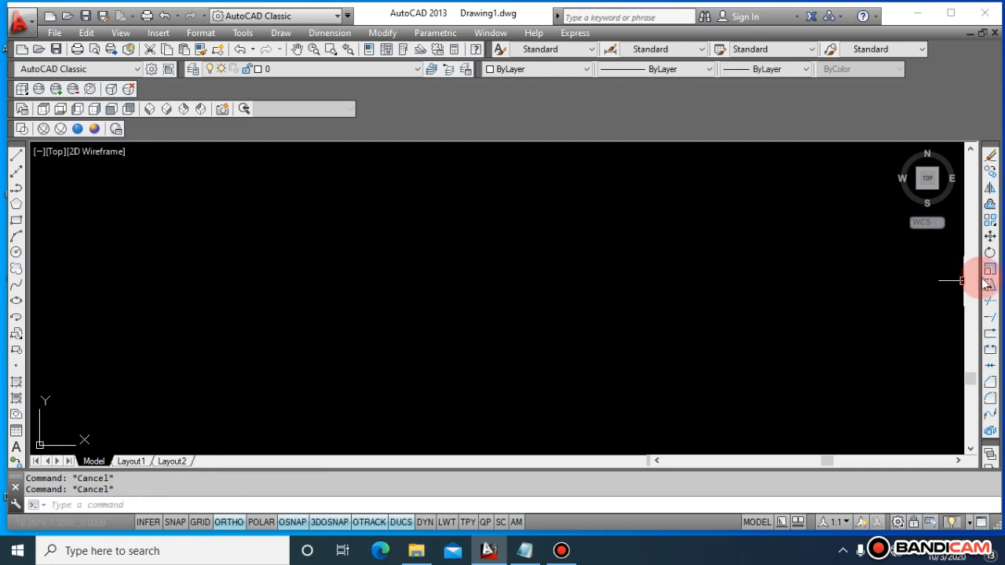
# Draw a tall, narrow rectangle in the middle of the empty drawing area.
pyautogui.click(430, 241)
pyautogui.write('REC')
pyautogui.press('Return')
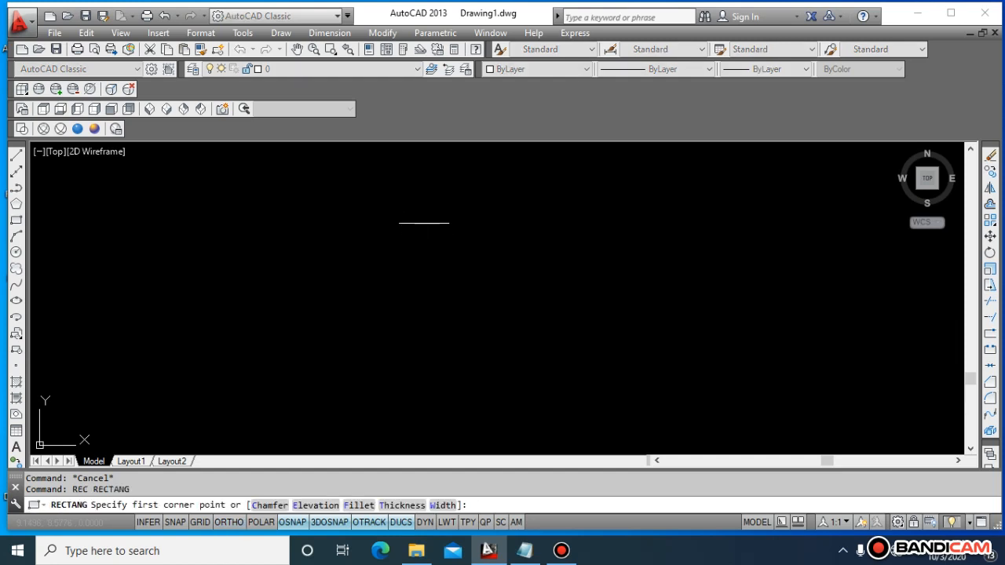
pyautogui.click(402, 183)
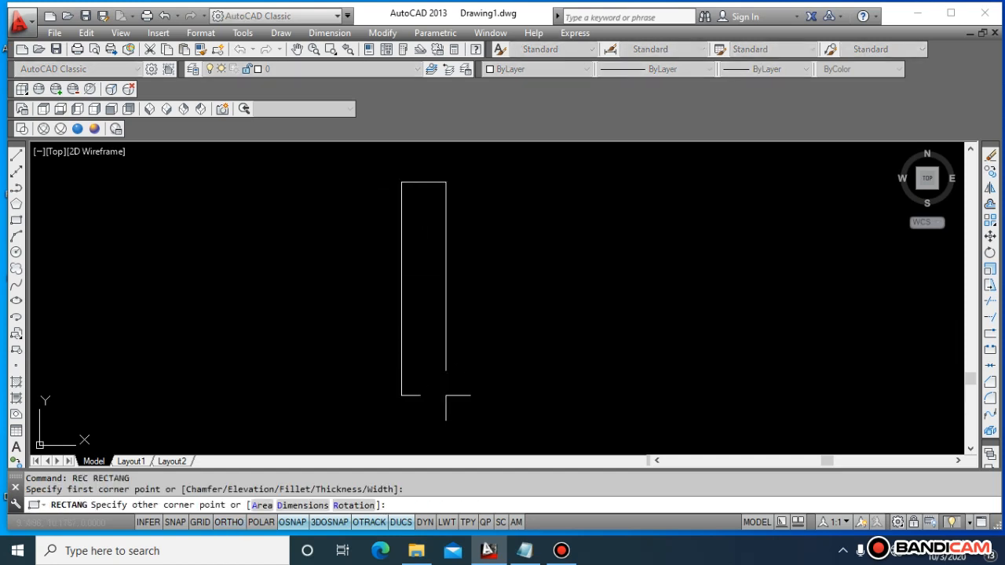
pyautogui.click(430, 412)
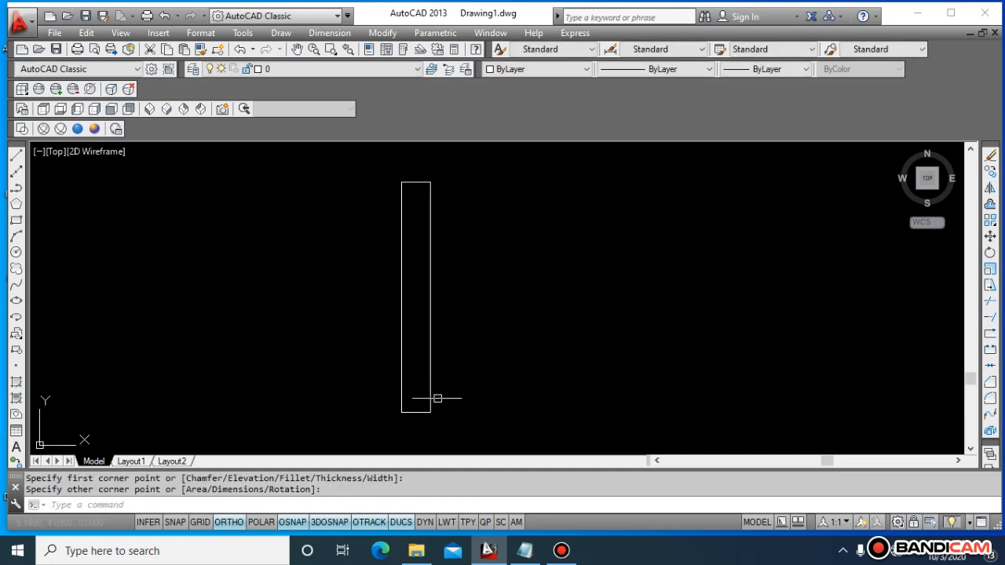
pyautogui.press('Escape')
pyautogui.press('Escape')
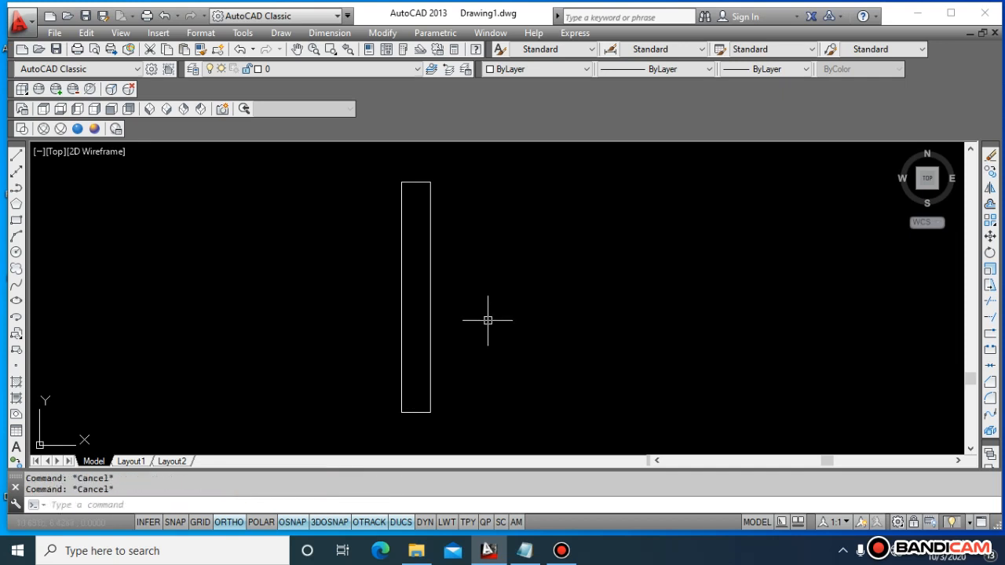
# Draw a horizontal line across the narrow rectangle between the midpoints of its two long sides.
pyautogui.write('L')
pyautogui.press('Return')
pyautogui.click(430, 297)
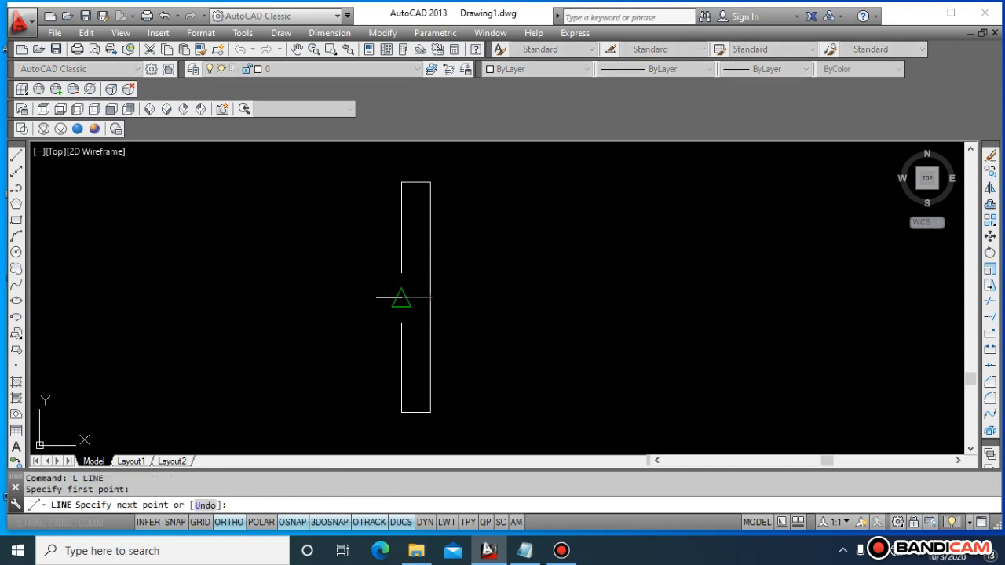
pyautogui.click(402, 297)
pyautogui.press('Escape')
pyautogui.press('Escape')
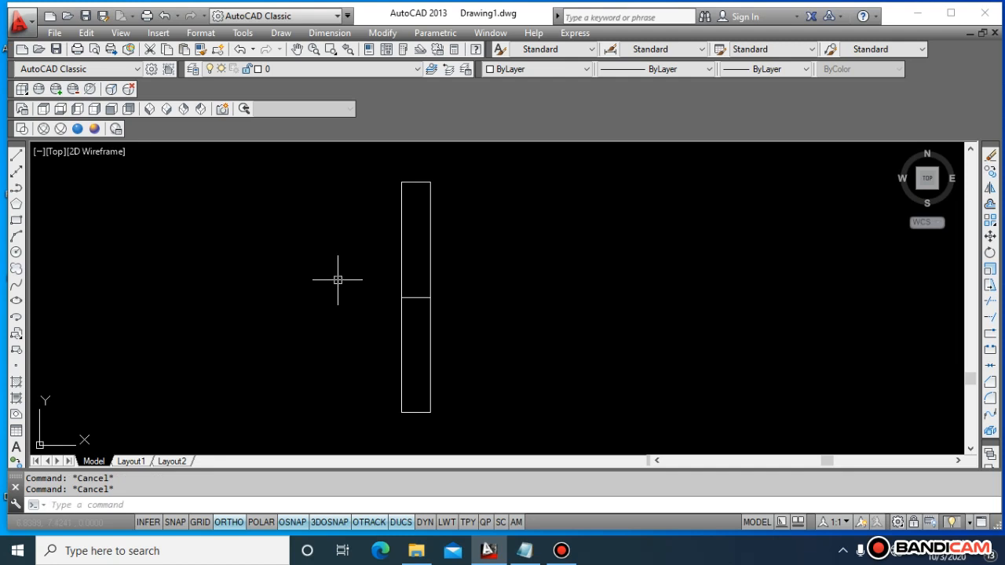
# Offset the narrow rectangle's middle horizontal line by 1 unit, once above and once below.
pyautogui.write('O')
pyautogui.press('Return')
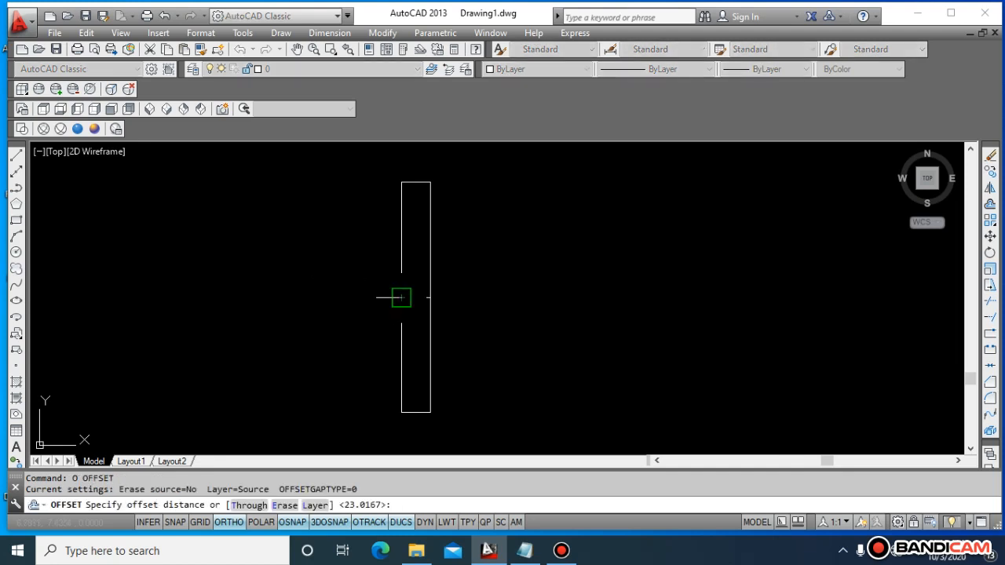
pyautogui.press('Return')
pyautogui.click(401, 298)
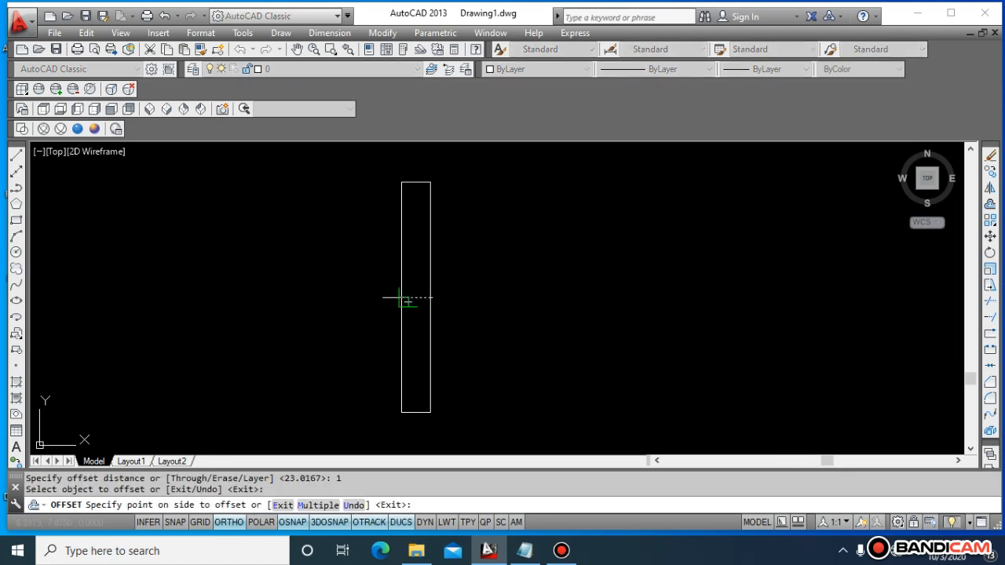
pyautogui.click(408, 292)
pyautogui.click(409, 298)
pyautogui.click(424, 318)
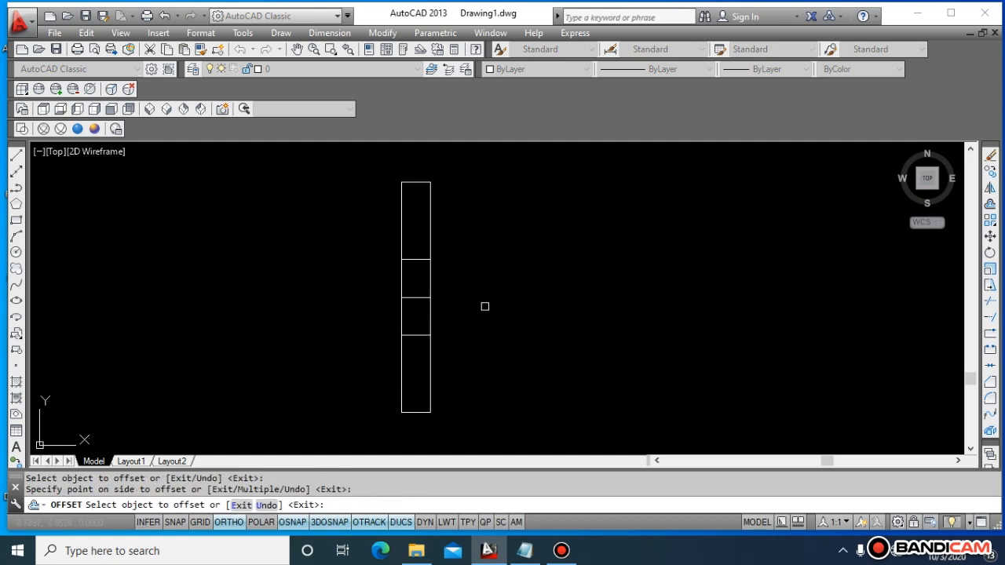
pyautogui.press('Escape')
pyautogui.press('Escape')
pyautogui.press('Escape')
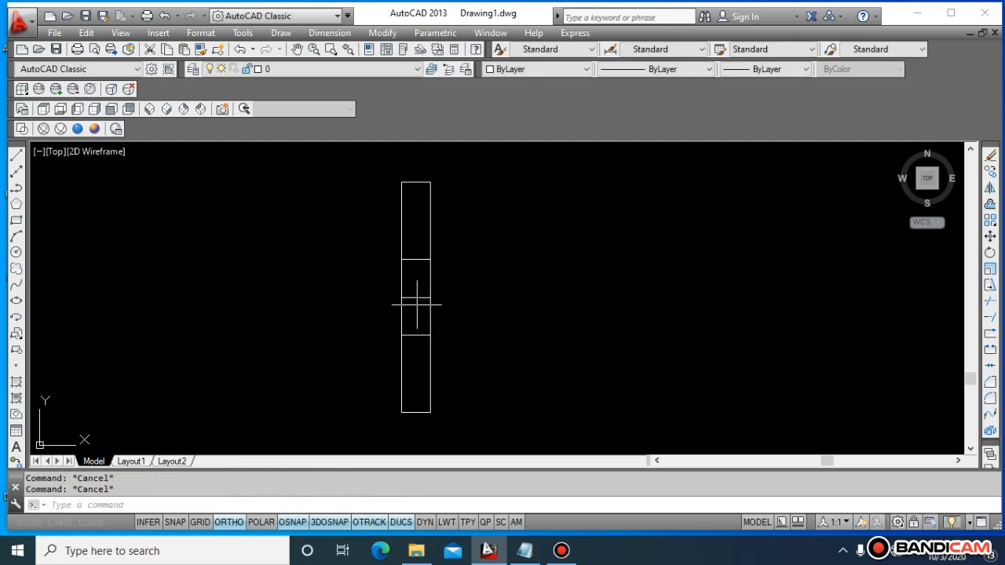
# Enlarge the AutoSnap marker to its maximum size in the drafting options.
pyautogui.rightClick(330, 226)
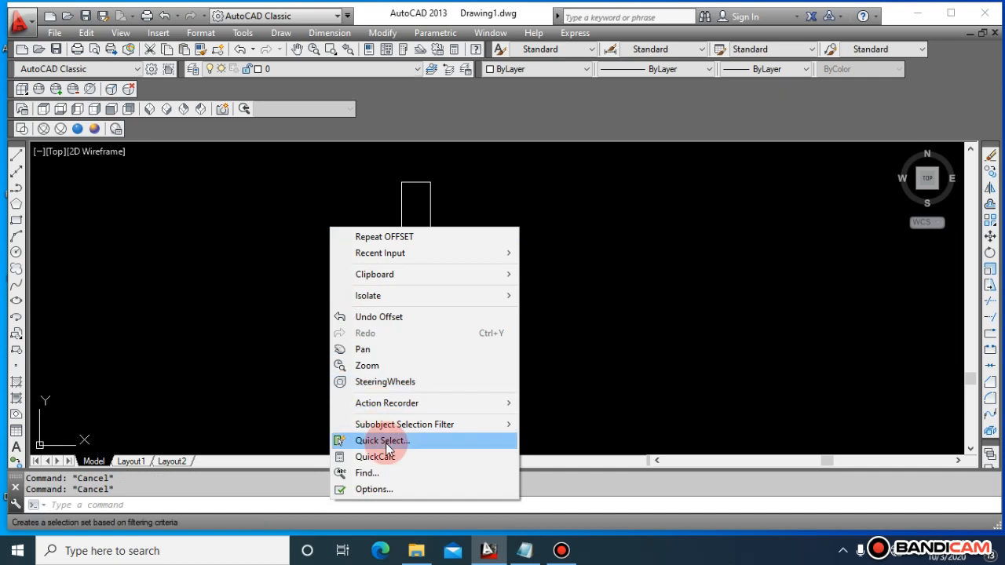
pyautogui.click(312, 327)
pyautogui.rightClick(240, 147)
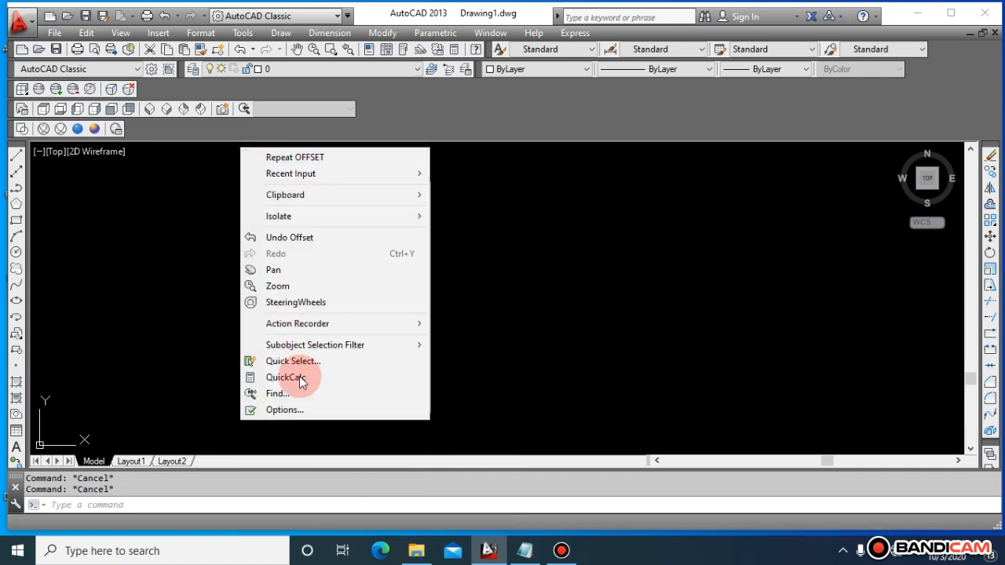
pyautogui.click(306, 415)
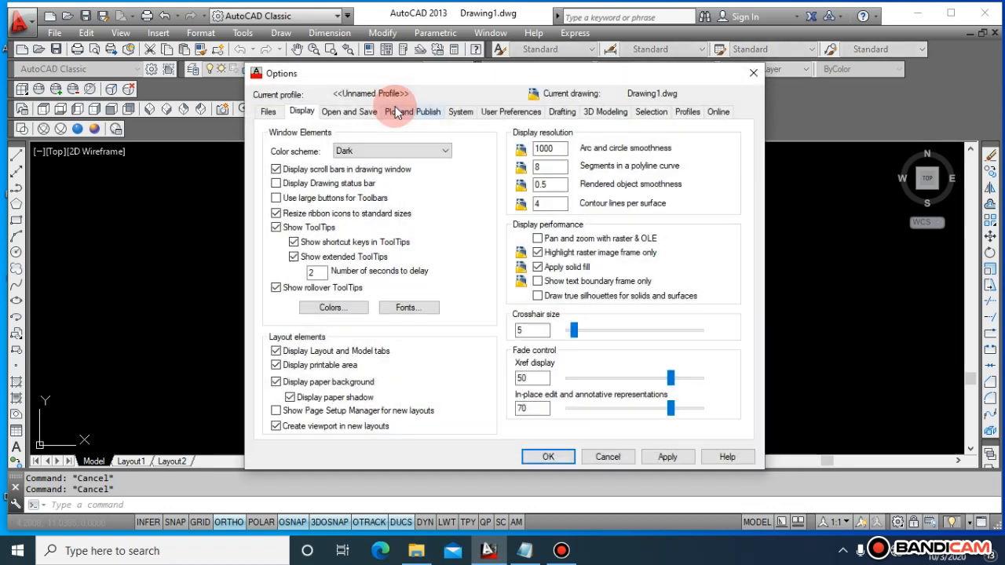
pyautogui.click(560, 111)
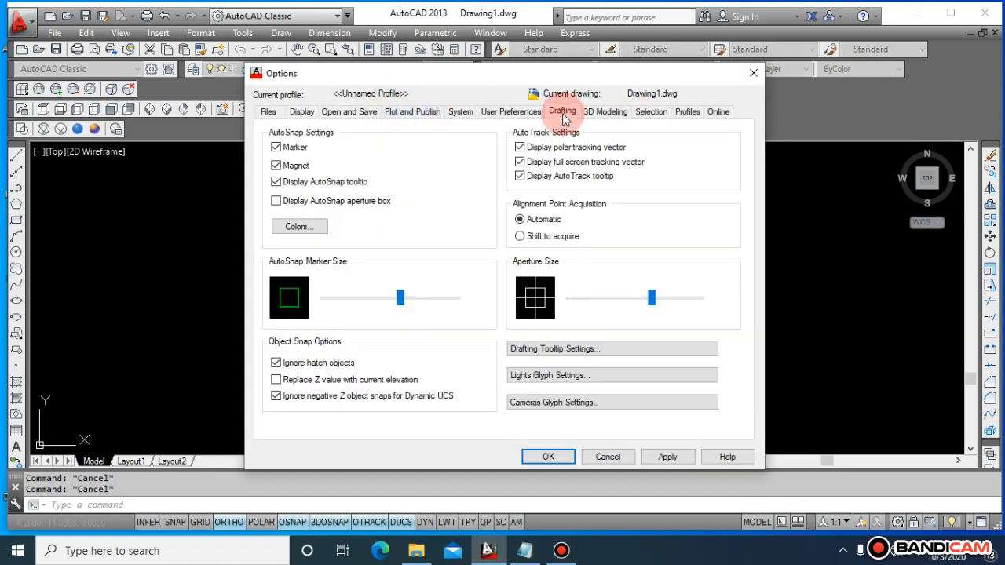
pyautogui.click(400, 298)
pyautogui.moveTo(401, 301); pyautogui.dragTo(462, 296)
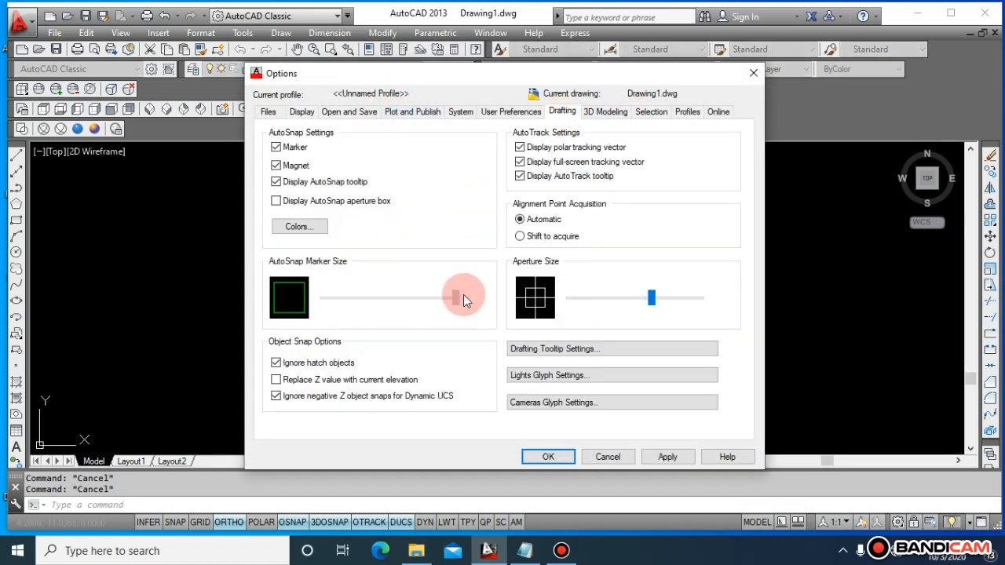
pyautogui.click(548, 456)
pyautogui.press('Escape')
pyautogui.press('Escape')
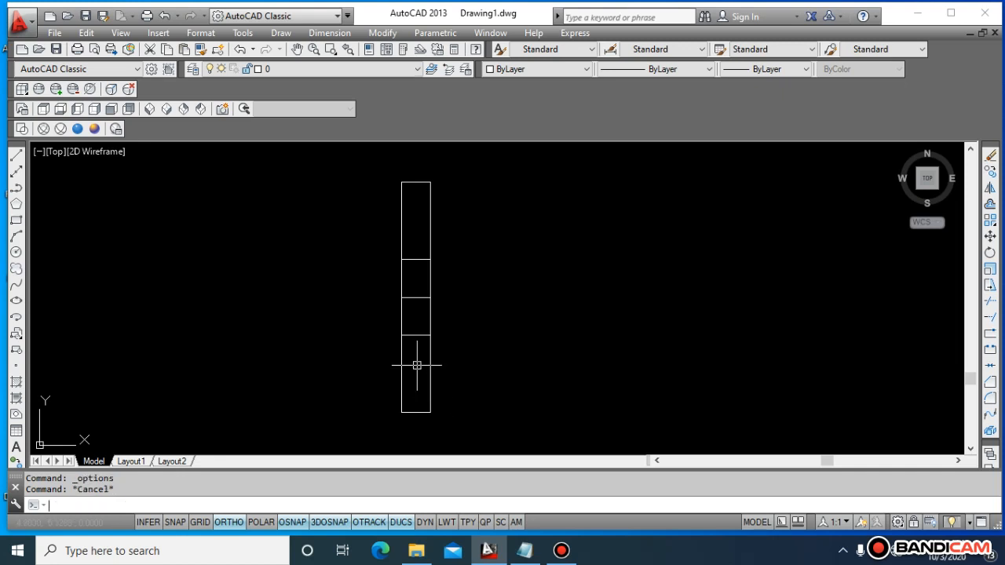
pyautogui.write('TR')
pyautogui.press('Return')
pyautogui.press('Return')
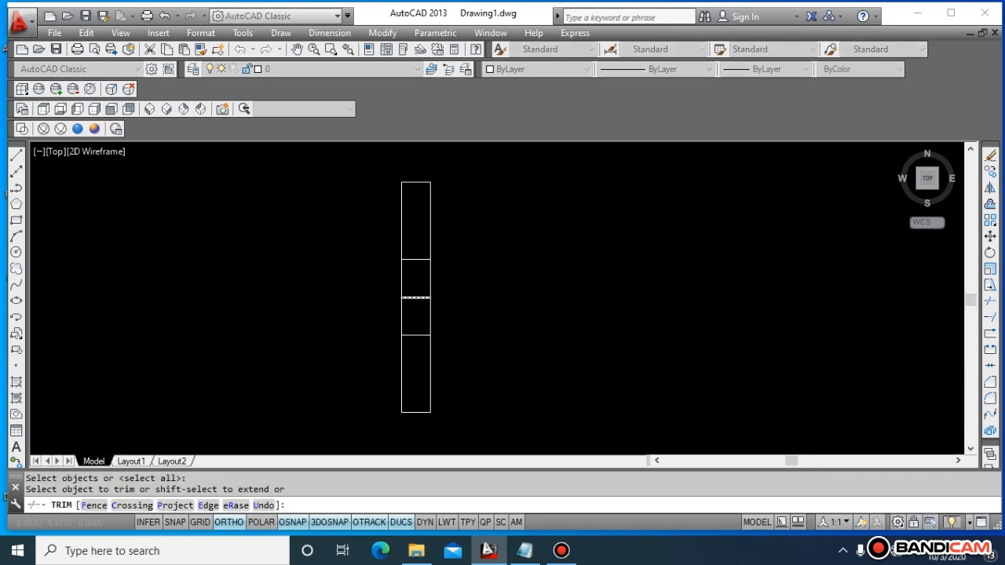
pyautogui.scroll(-6, 420, 303)
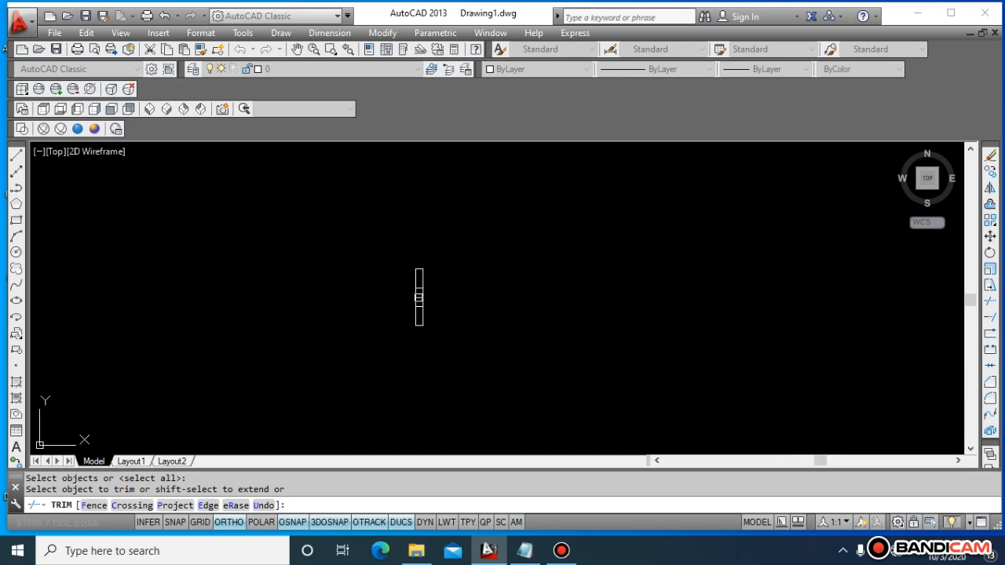
pyautogui.scroll(6, 418, 297)
pyautogui.press('Escape')
pyautogui.press('Escape')
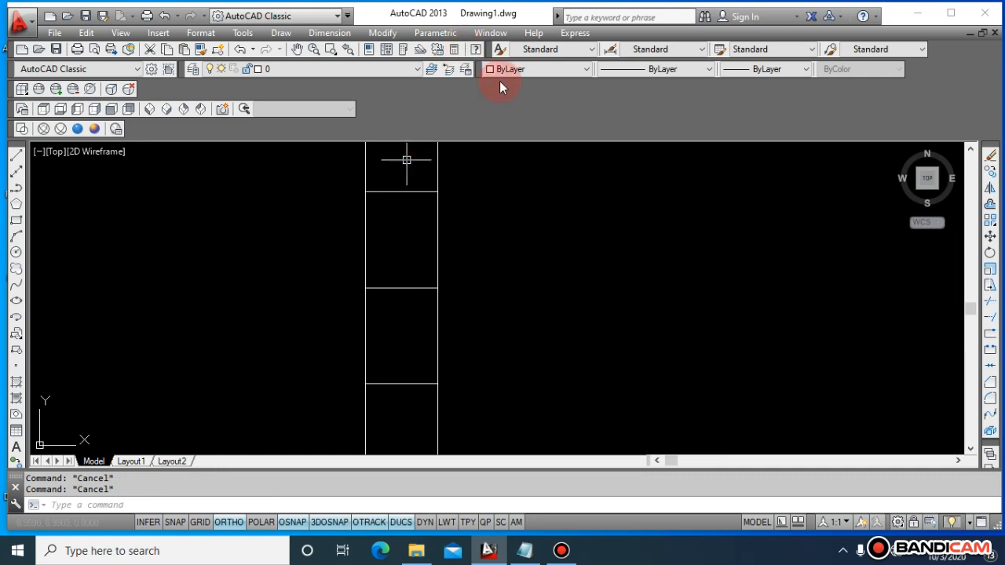
# Enlarge the pickbox to its maximum size in the selection options.
pyautogui.rightClick(478, 215)
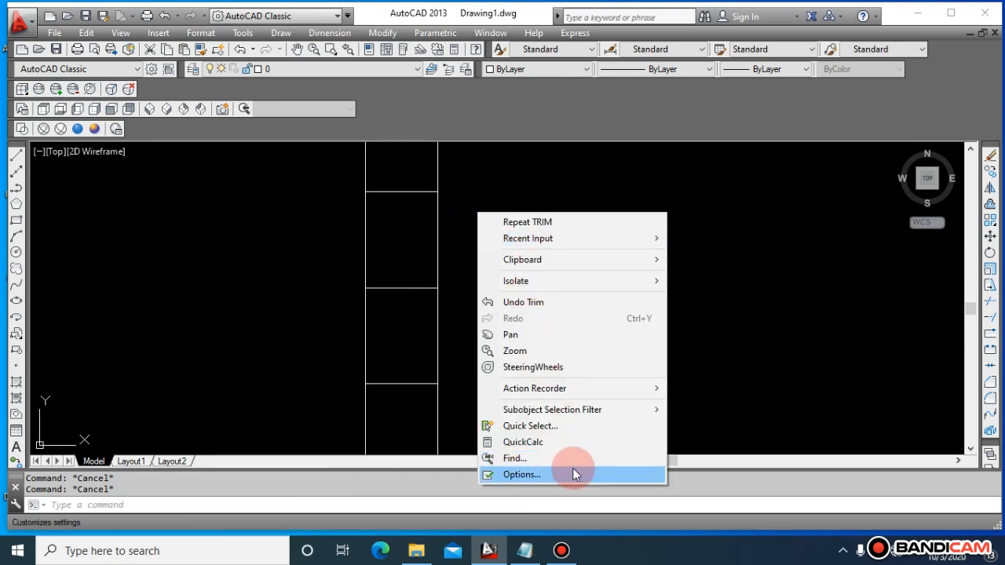
pyautogui.click(573, 471)
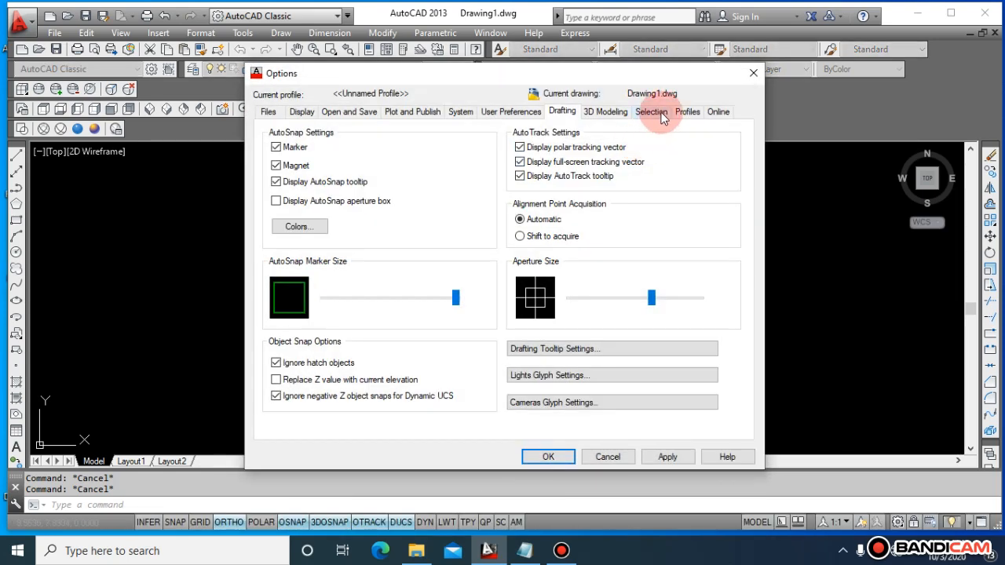
pyautogui.click(651, 111)
pyautogui.moveTo(328, 155); pyautogui.dragTo(434, 165)
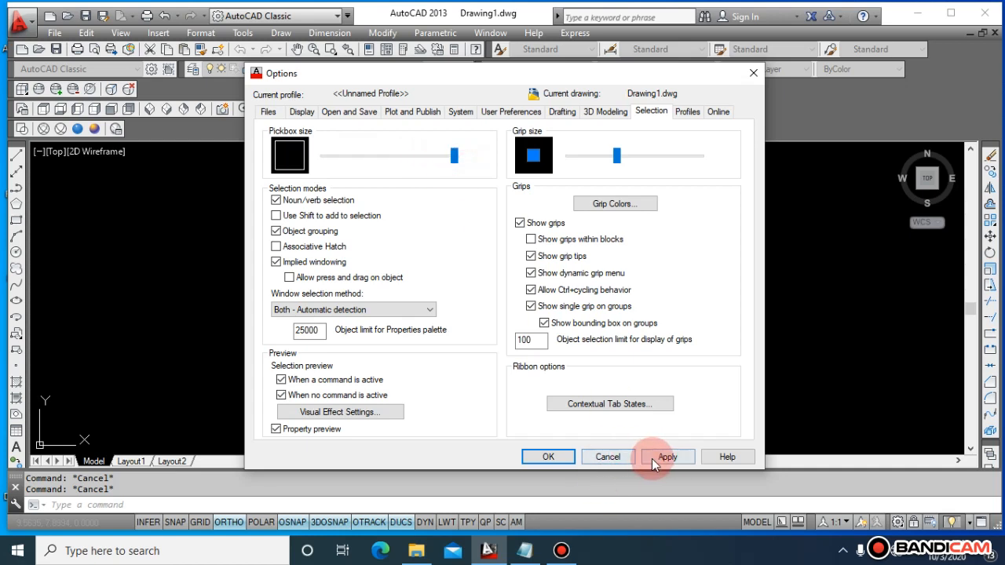
pyautogui.click(547, 456)
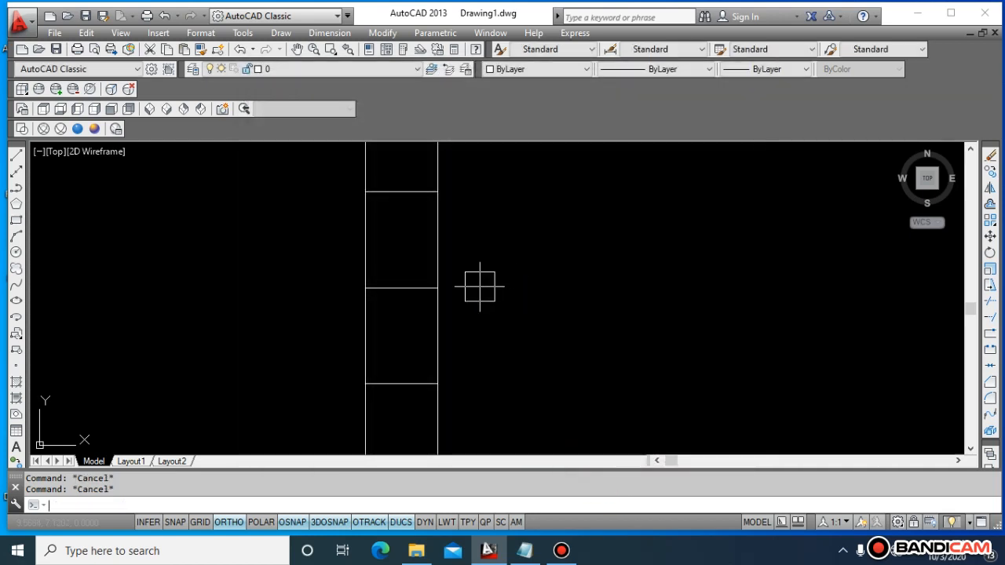
# Set the aperture size to its maximum and reduce the AutoSnap marker to a medium-large size in the drafting options.
pyautogui.rightClick(532, 198)
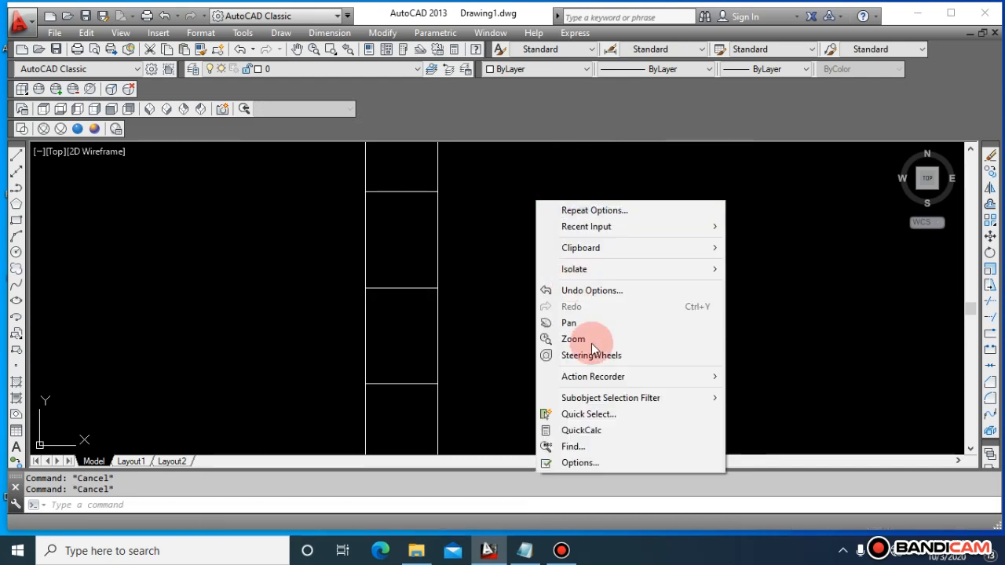
pyautogui.click(616, 463)
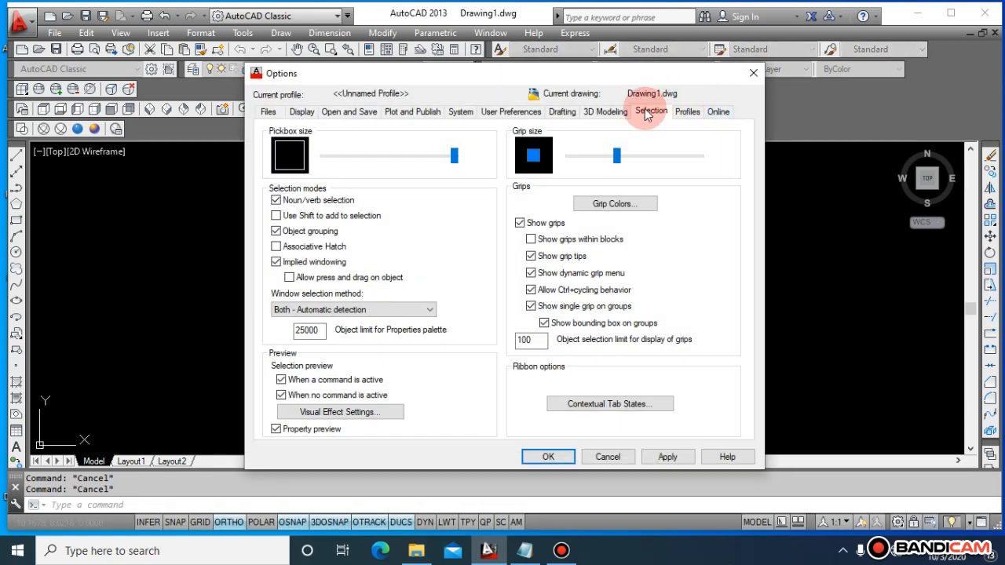
pyautogui.click(605, 112)
pyautogui.click(564, 110)
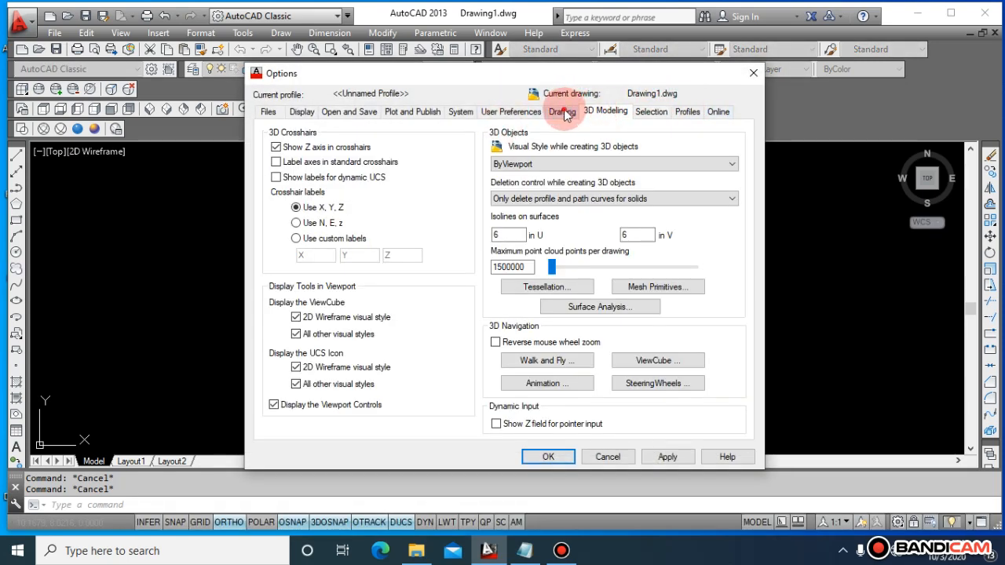
pyautogui.moveTo(628, 302); pyautogui.dragTo(771, 297)
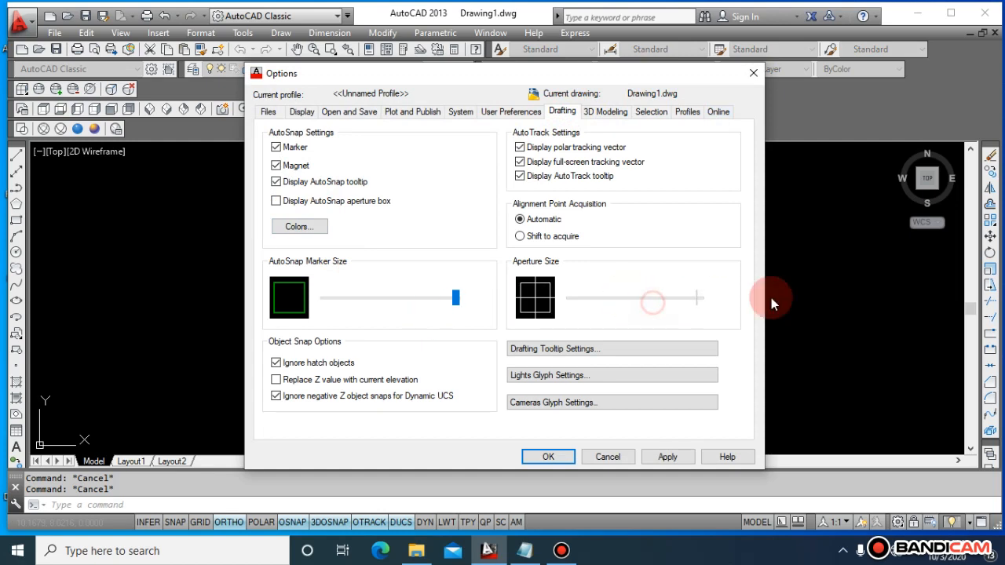
pyautogui.click(455, 299)
pyautogui.moveTo(457, 304); pyautogui.dragTo(421, 298)
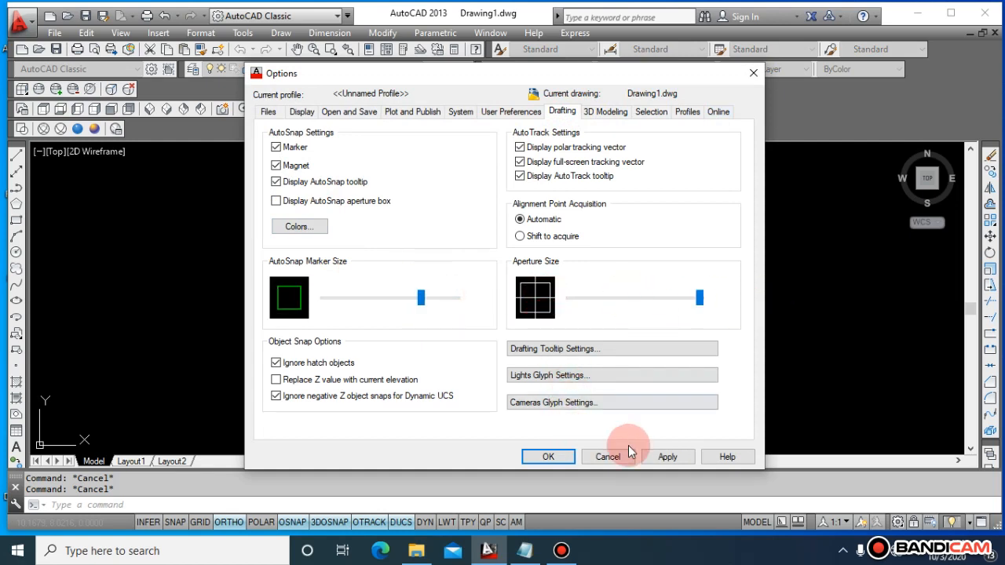
pyautogui.click(666, 454)
pyautogui.click(581, 462)
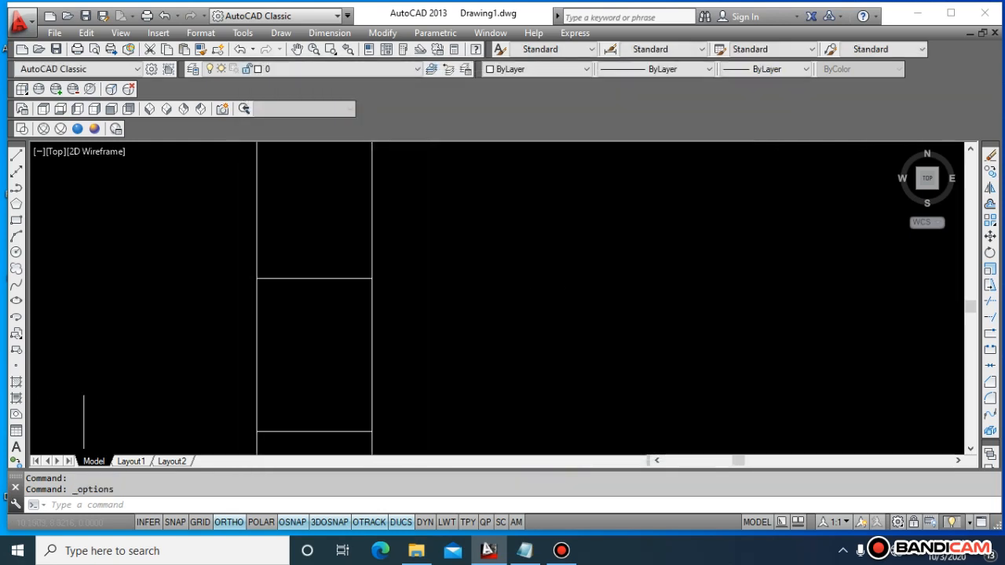
# Zoom to the drawing's extents to fit the whole narrow rectangle in view.
pyautogui.scroll(-2, 518, 290)
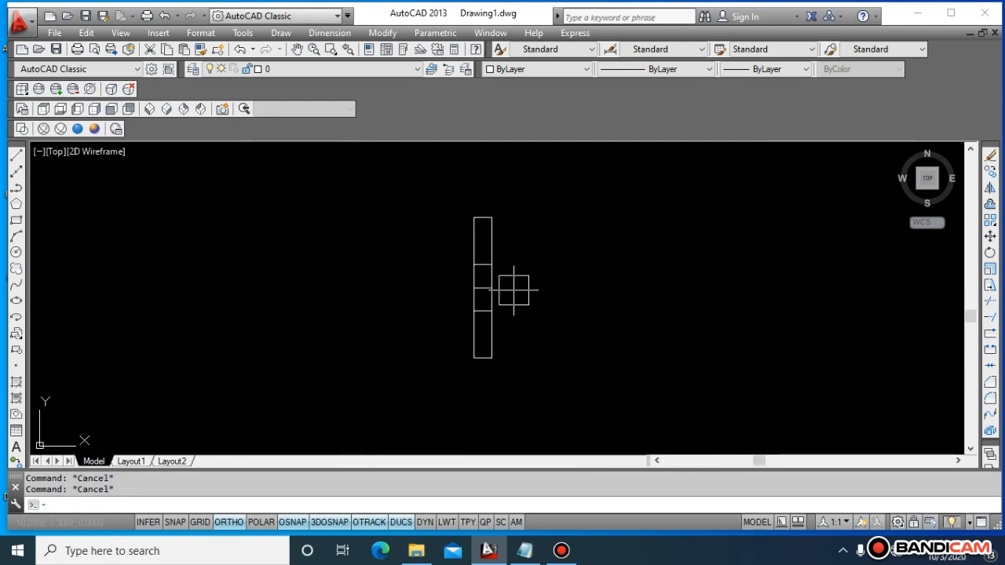
pyautogui.press('Return')
pyautogui.write('E')
pyautogui.press('Return')
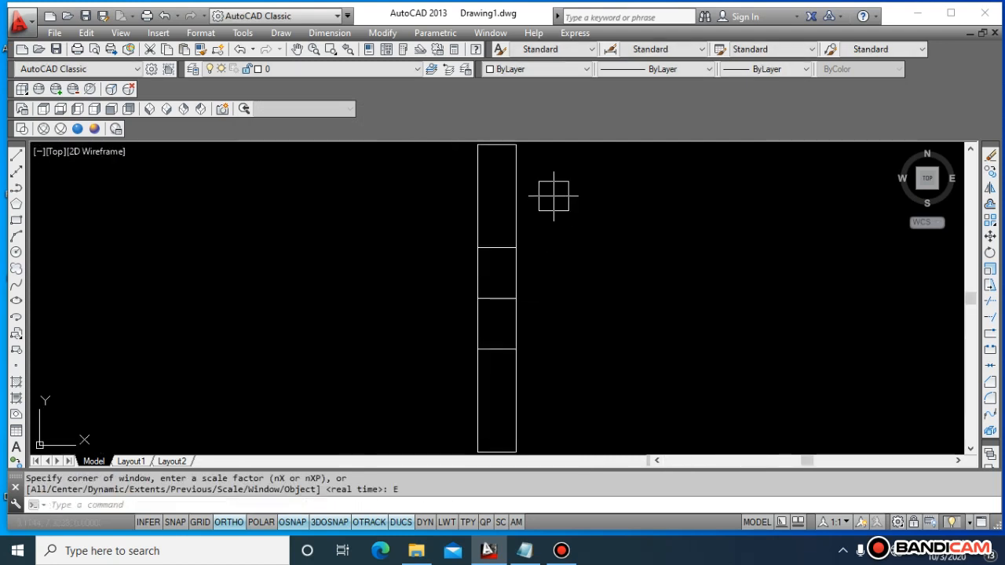
pyautogui.press('Escape')
pyautogui.press('Escape')
pyautogui.write('TR')
pyautogui.press('Return')
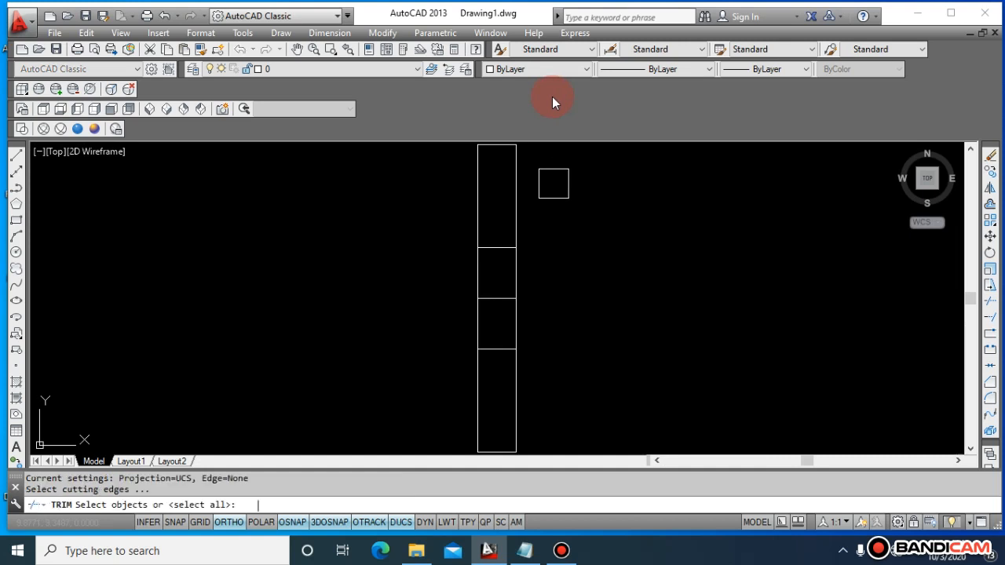
pyautogui.press('Return')
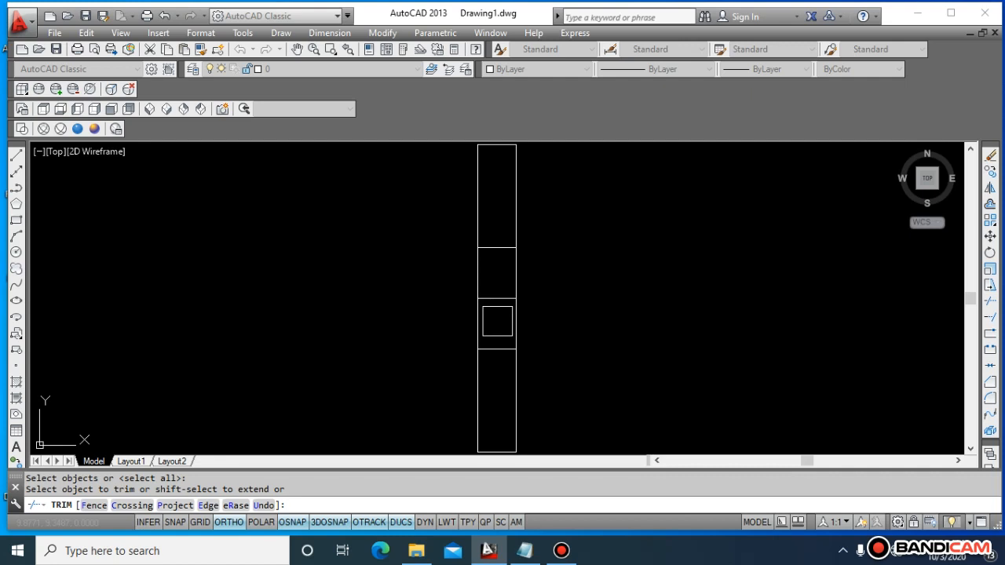
pyautogui.press('Escape')
pyautogui.press('Escape')
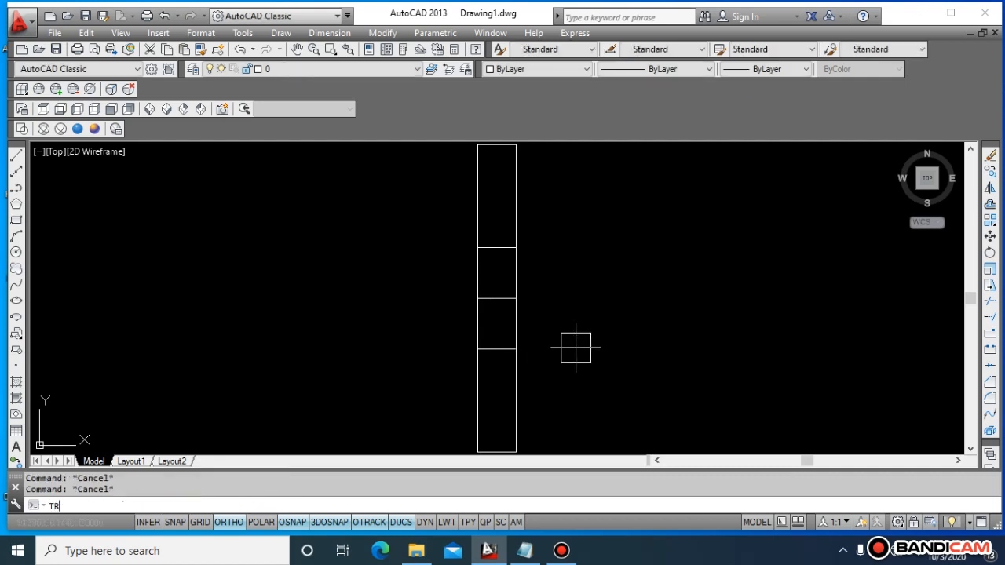
# Trim the rectangle's right side between the middle line and the lower offset line, using all objects as cutting edges.
pyautogui.write('TR')
pyautogui.press('Return')
pyautogui.press('Return')
pyautogui.click(538, 322)
pyautogui.click(468, 324)
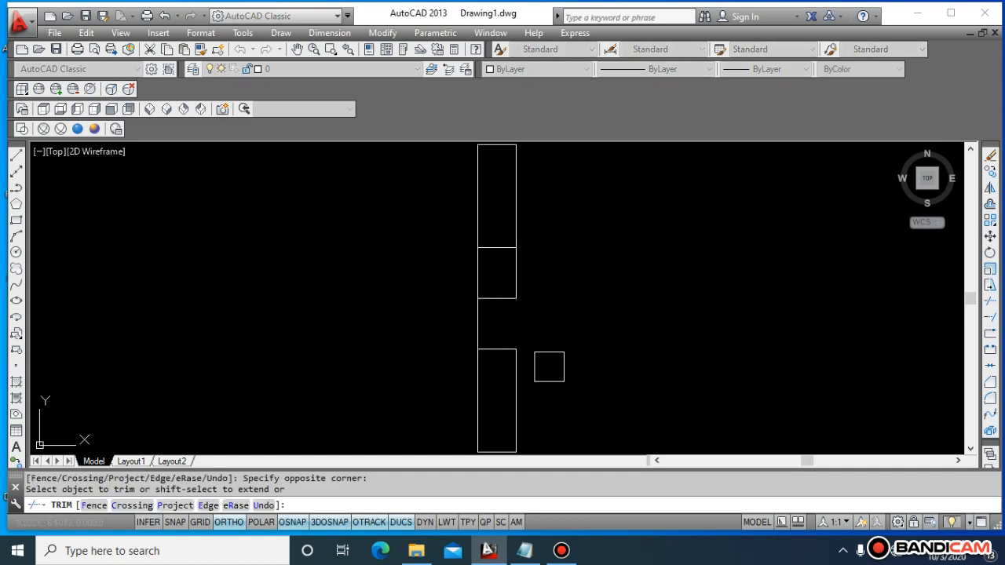
pyautogui.press('Escape')
pyautogui.press('Escape')
pyautogui.press('Escape')
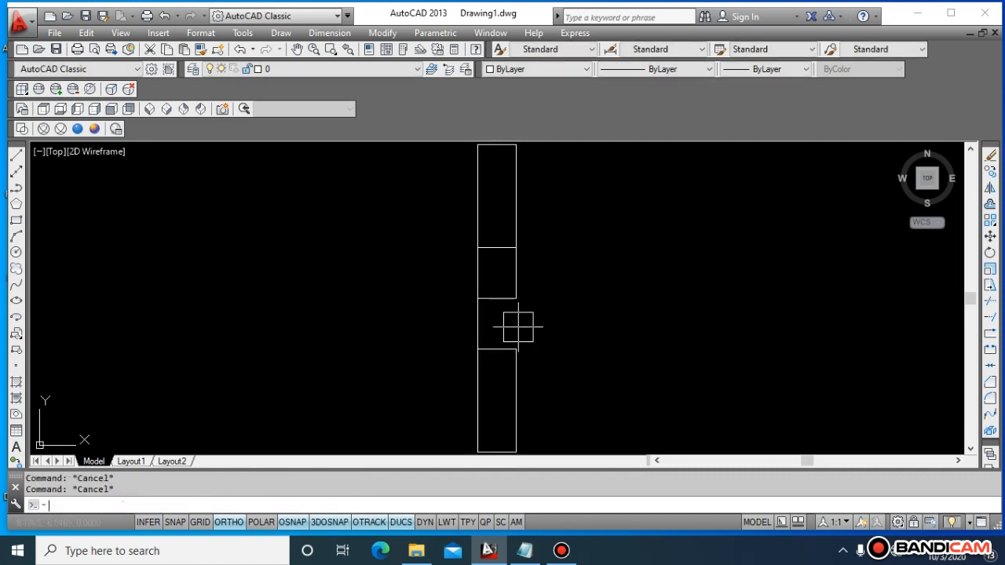
# Trim the rectangle's left side between the middle line and the lower offset line, using all objects as cutting edges.
pyautogui.write('TR')
pyautogui.press('Return')
pyautogui.press('Return')
pyautogui.click(515, 321)
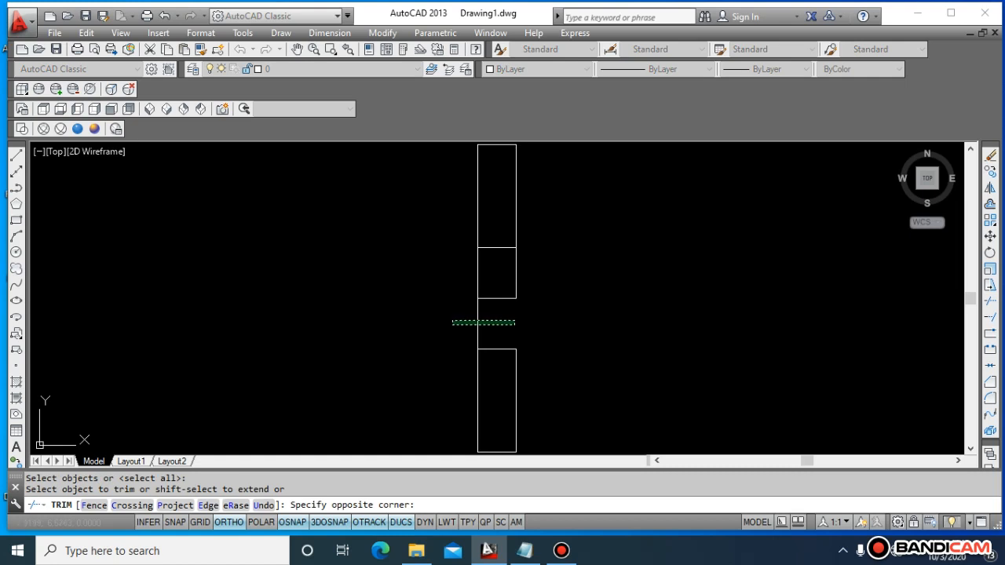
pyautogui.click(452, 323)
pyautogui.press('Escape')
pyautogui.press('Escape')
# Erase the separated lower part of the narrow rectangle, selecting it with a crossing window.
pyautogui.click(598, 415)
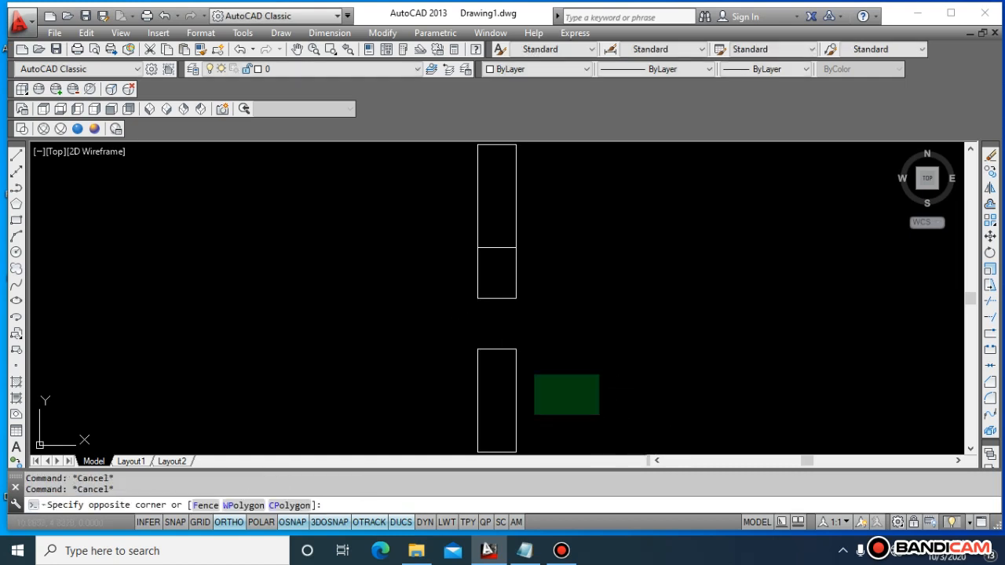
pyautogui.click(468, 345)
pyautogui.write('e')
pyautogui.press('Return')
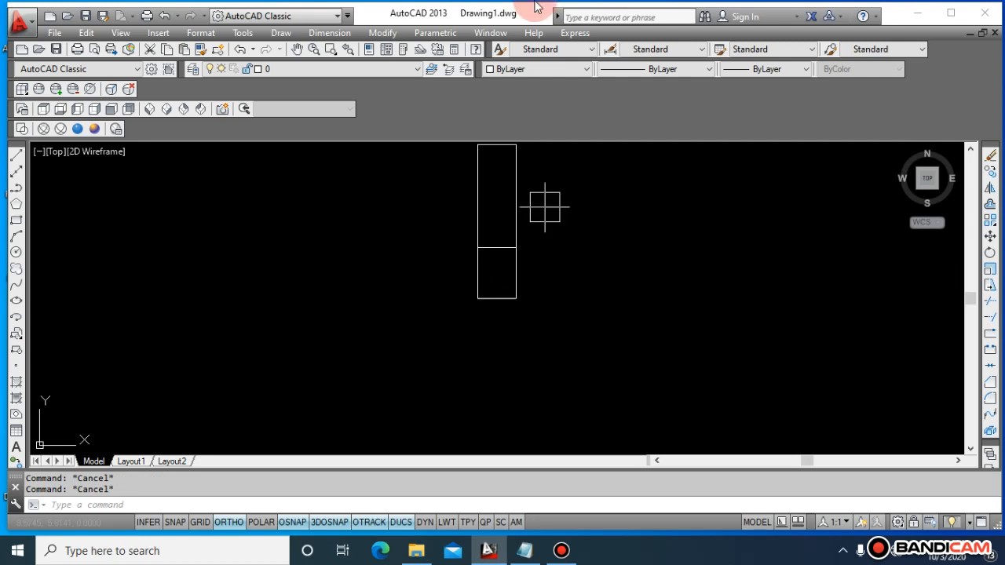
pyautogui.moveTo(558, 6)
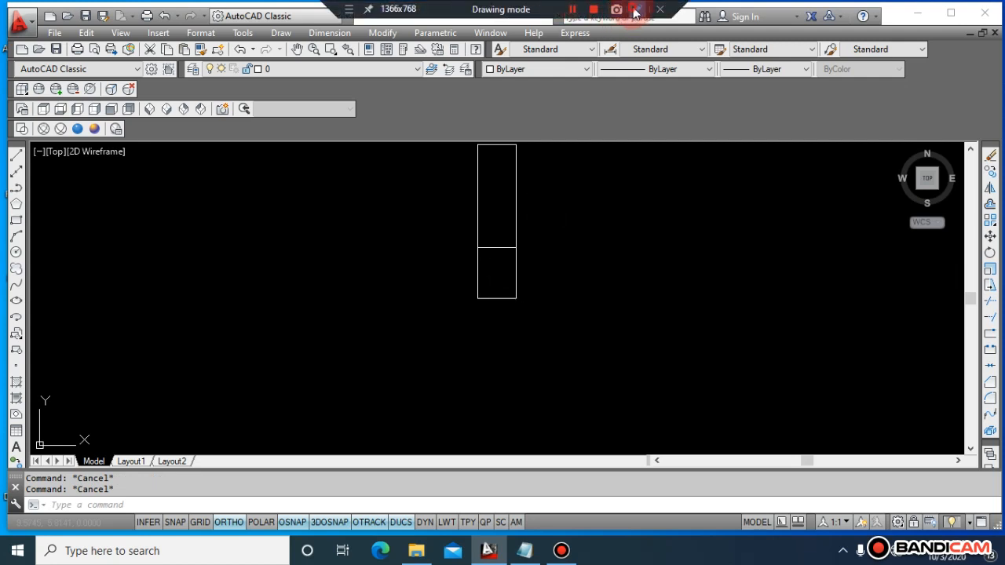
pyautogui.click(635, 11)
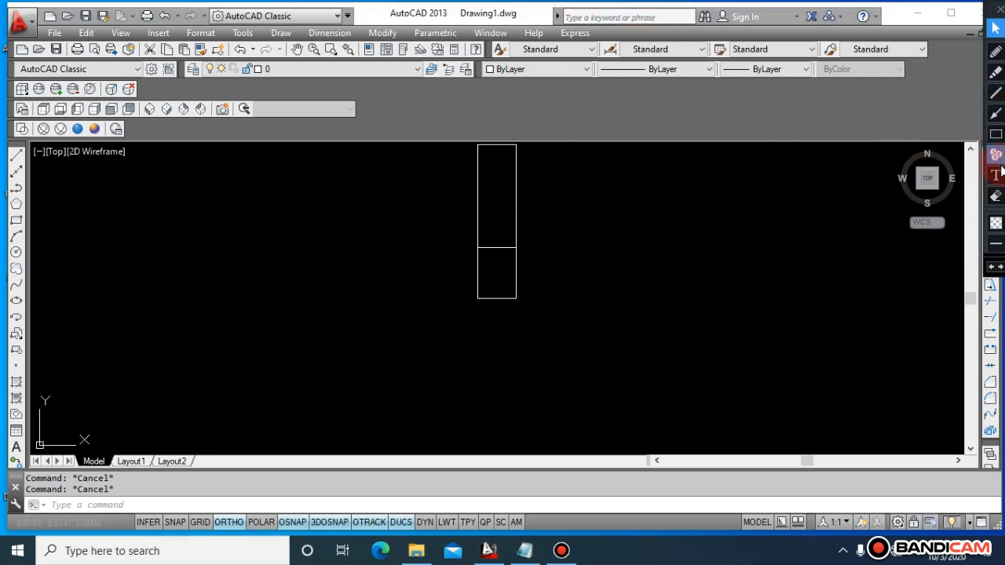
pyautogui.click(995, 72)
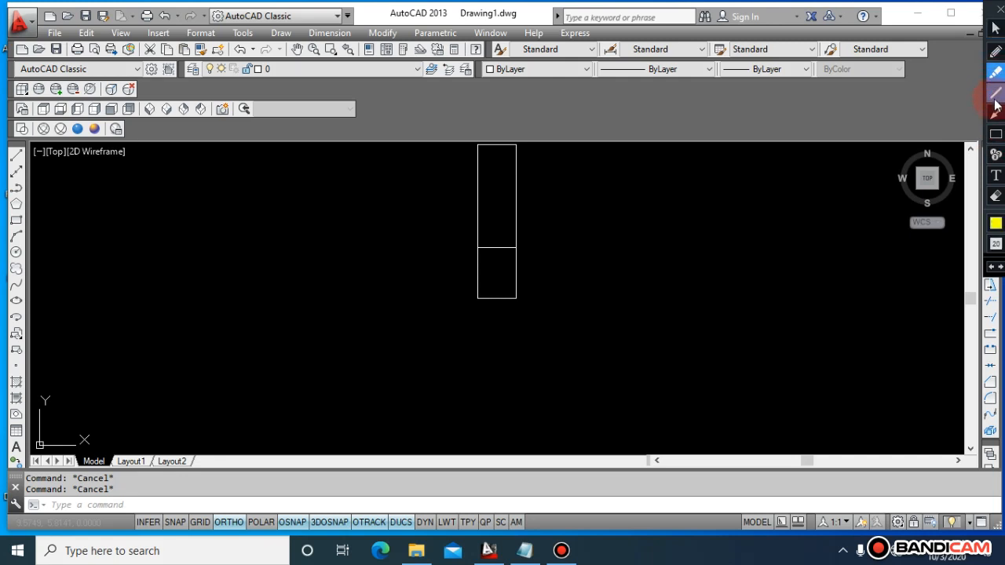
pyautogui.click(995, 51)
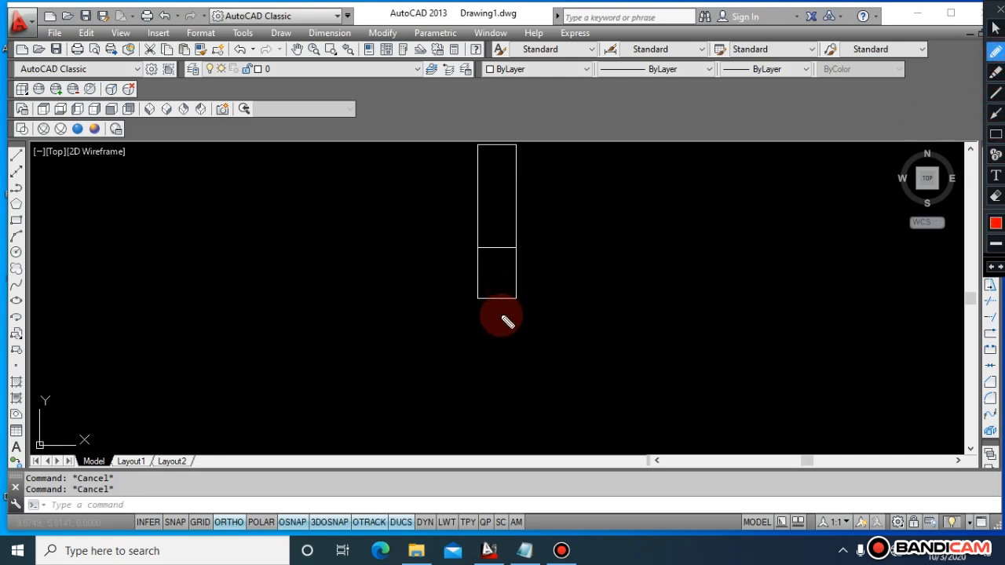
pyautogui.moveTo(507, 320)
pyautogui.mouseDown()
pyautogui.moveTo(498, 303)
pyautogui.moveTo(510, 291)
pyautogui.mouseUp()
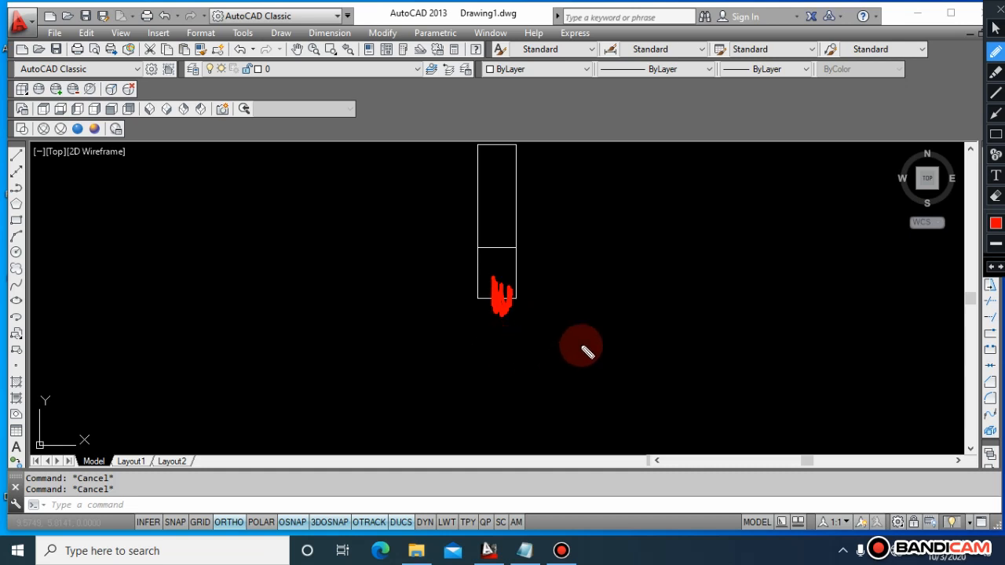
pyautogui.hotkey('ctrl', 'z')
pyautogui.press('Escape')
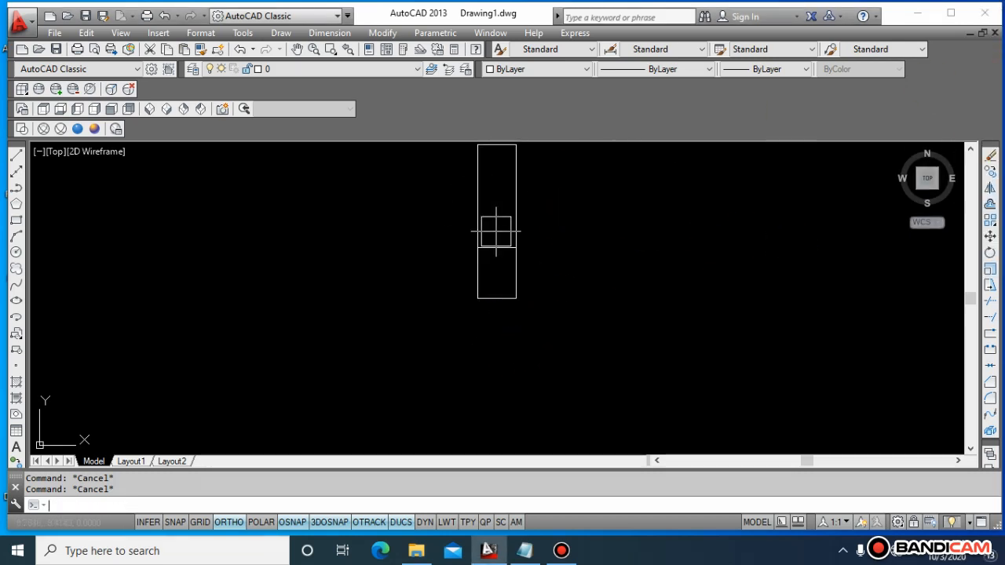
# Try to trim the narrow rectangle's bottom edge by picking it directly, using all objects as cutting edges.
pyautogui.press('Return')
pyautogui.press('Return')
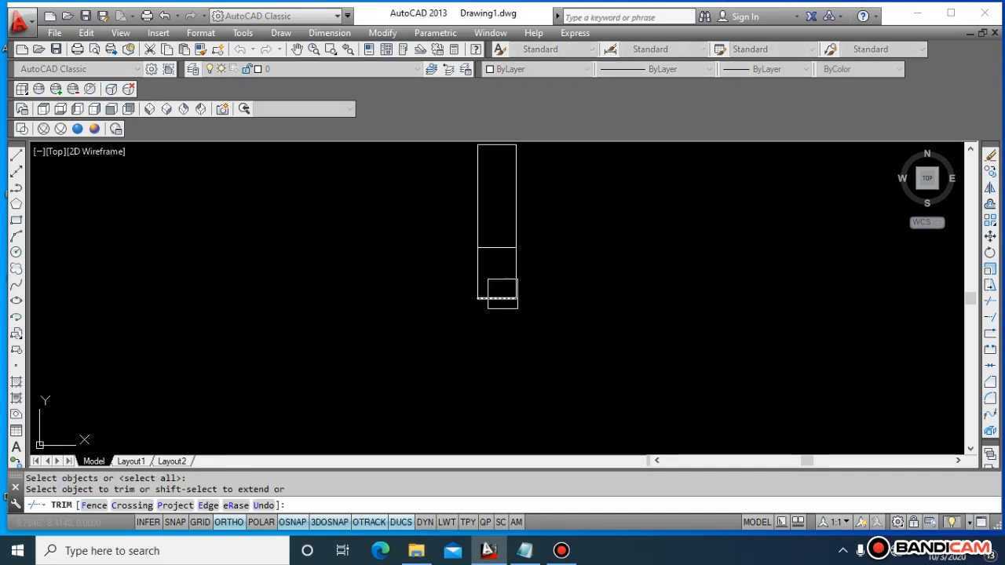
pyautogui.click(502, 298)
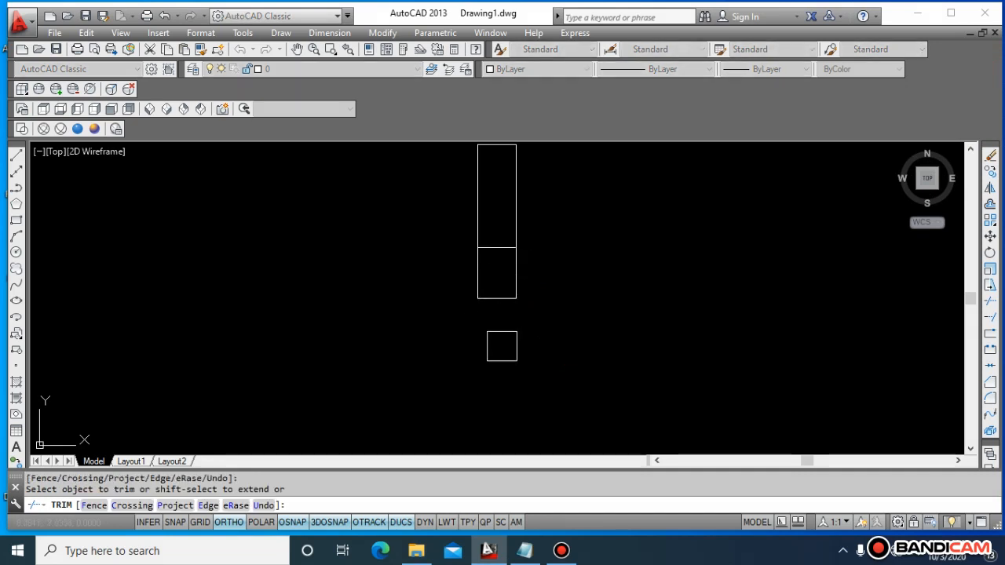
pyautogui.press('Escape')
pyautogui.press('Escape')
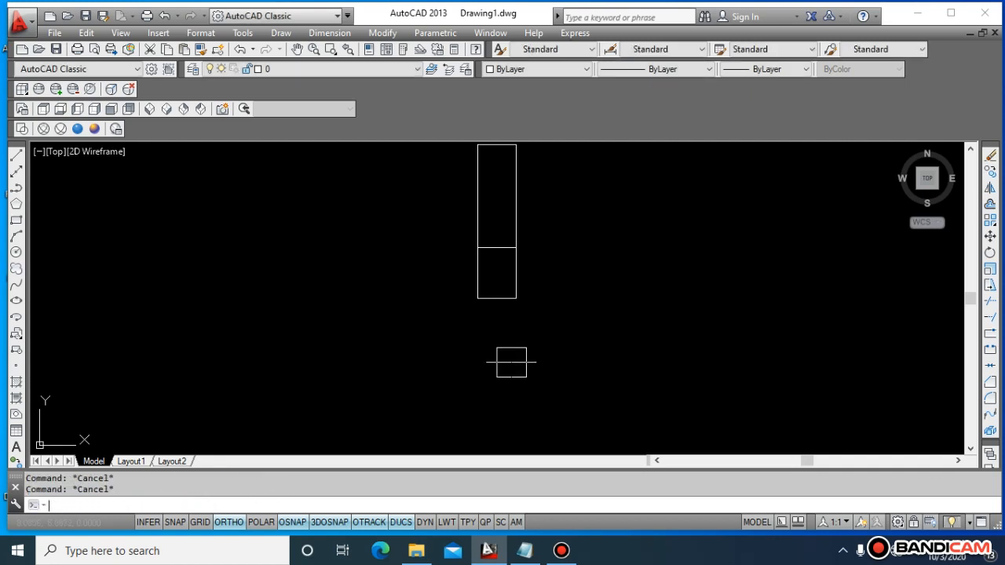
# Try to trim the rectangle's bottom edge with a crossing window started well below it, using all objects as cutting edges.
pyautogui.write('TR')
pyautogui.press('Return')
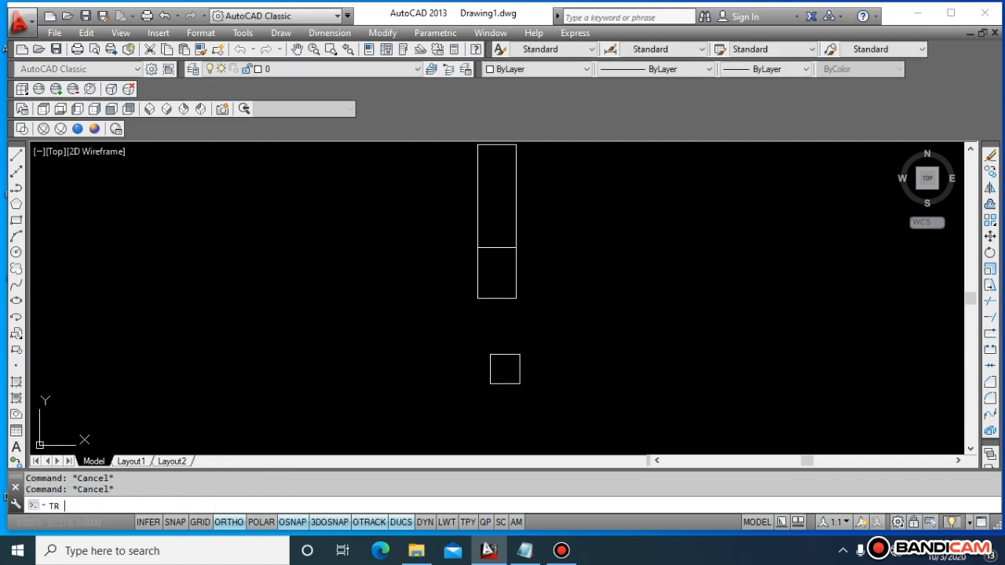
pyautogui.press('Return')
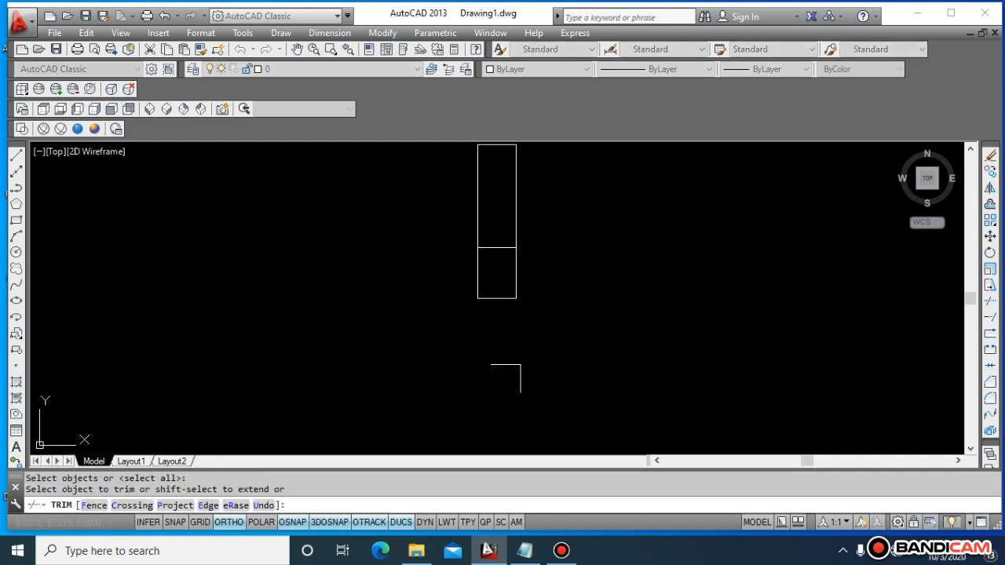
pyautogui.click(498, 427)
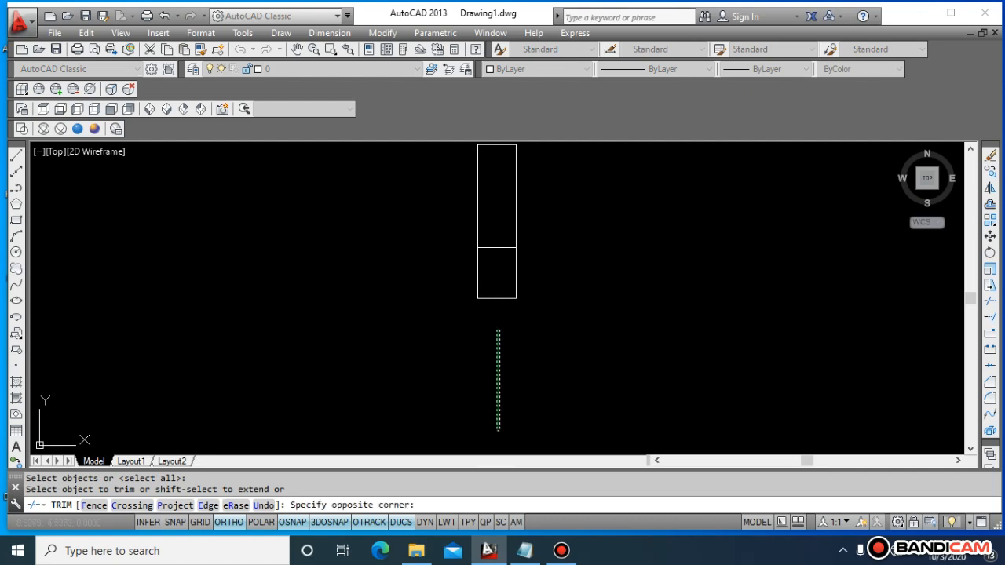
pyautogui.click(495, 291)
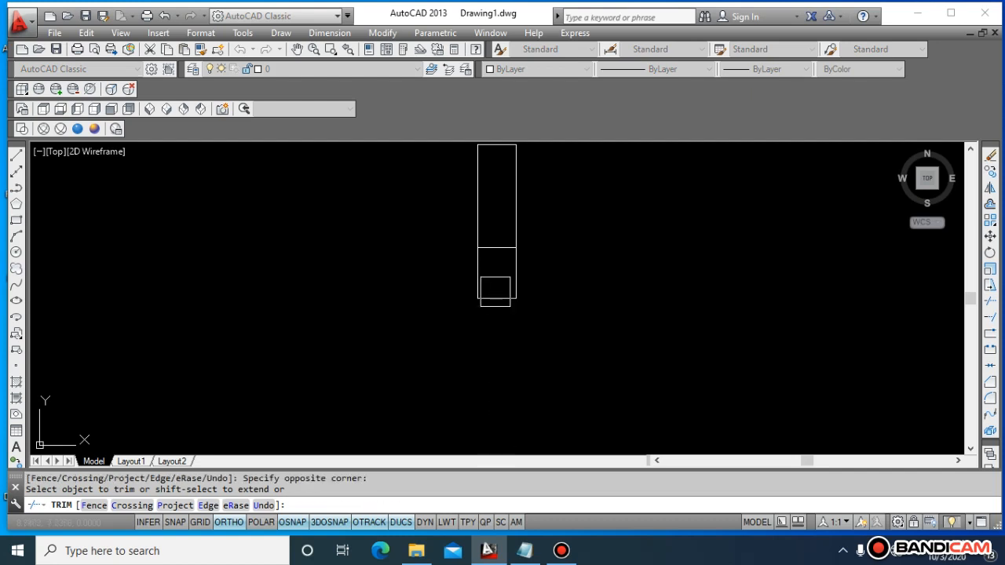
pyautogui.press('Escape')
pyautogui.press('Escape')
pyautogui.press('Escape')
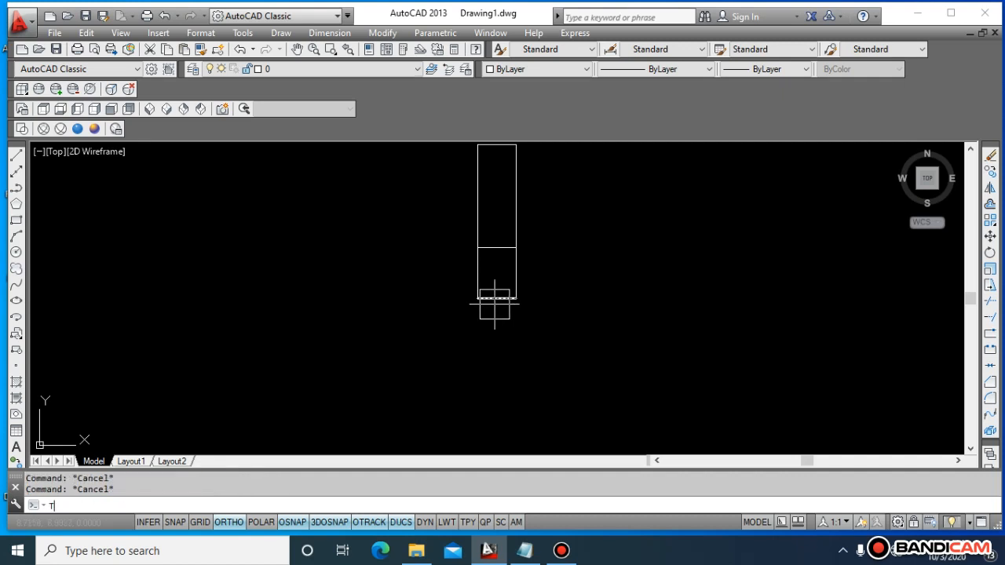
# Retry trimming the rectangle's bottom edge with a shorter crossing window, using all objects as cutting edges.
pyautogui.write('TR')
pyautogui.press('Return')
pyautogui.press('Return')
pyautogui.click(500, 347)
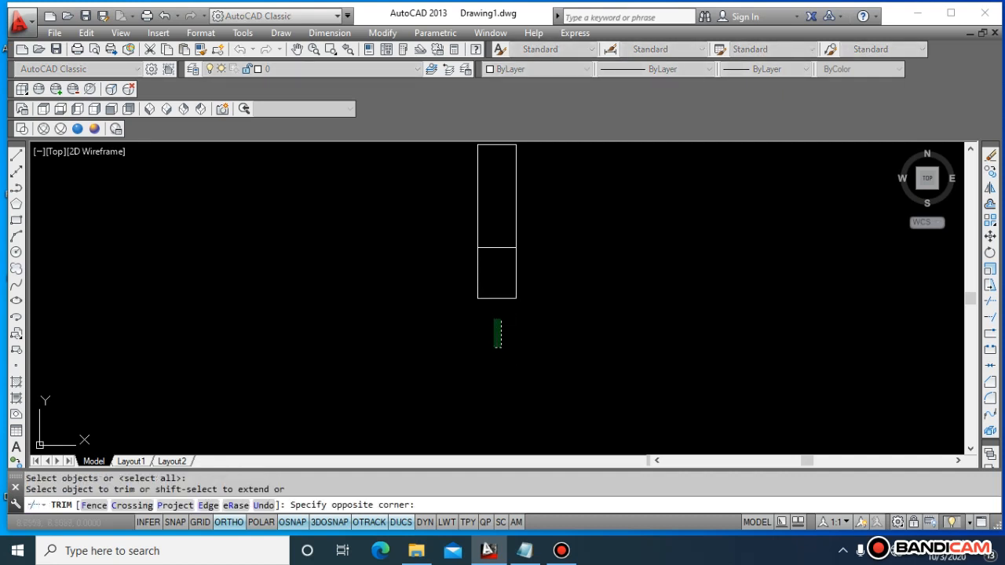
pyautogui.click(486, 291)
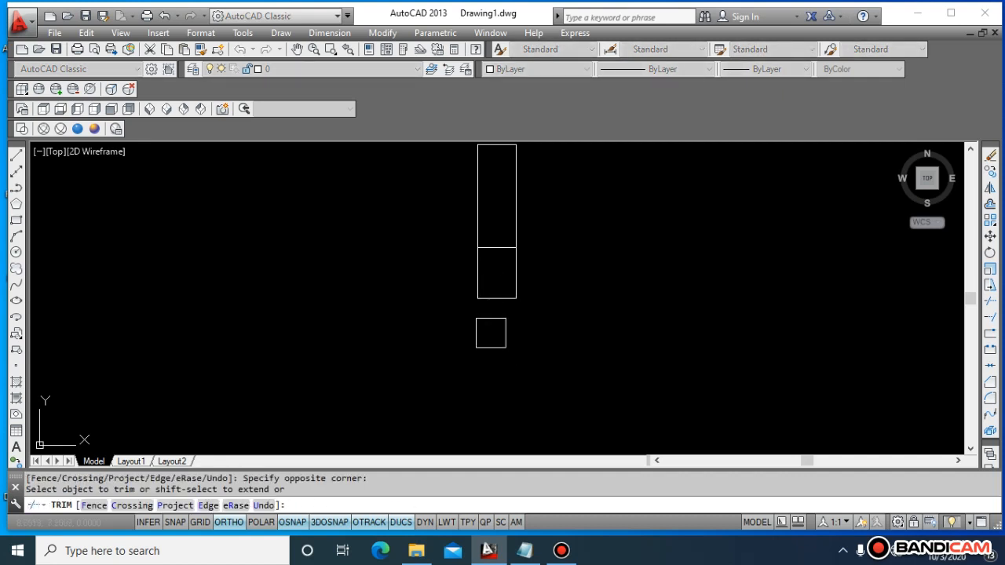
pyautogui.press('Escape')
pyautogui.press('Escape')
pyautogui.press('Escape')
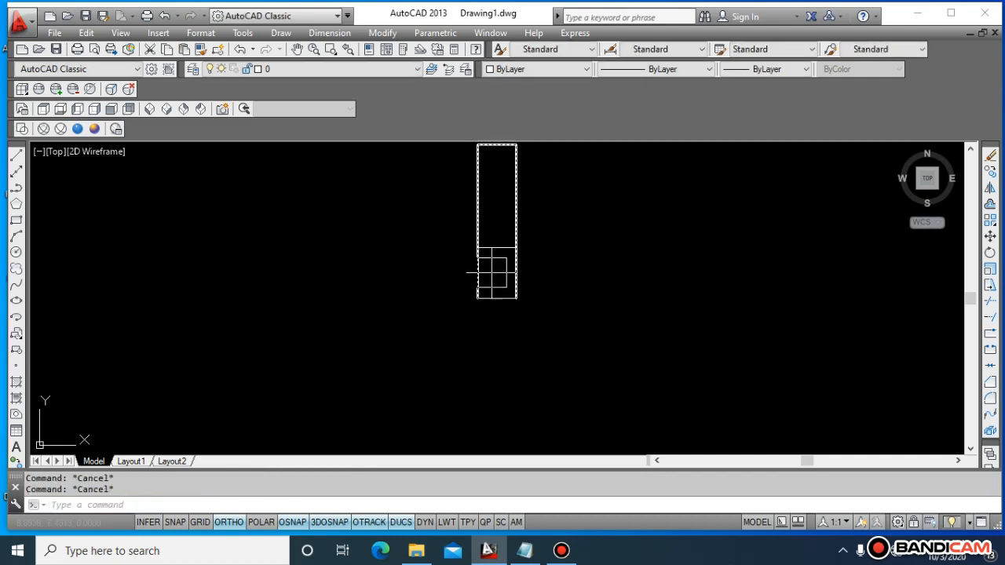
# Try to trim the horizontal middle line inside the rectangle with a crossing window, using all objects as cutting edges.
pyautogui.write('TR')
pyautogui.press('Return')
pyautogui.press('Return')
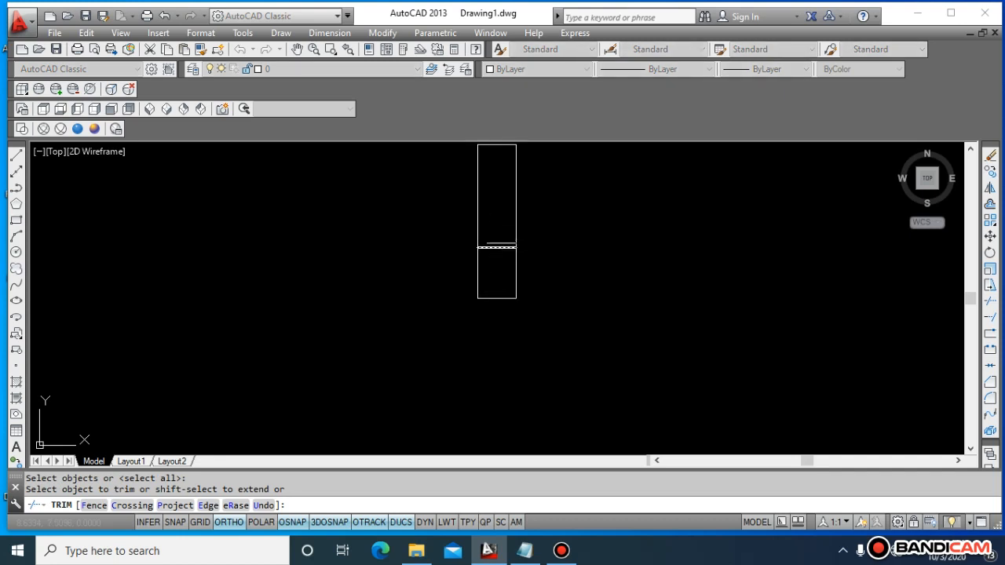
pyautogui.click(496, 214)
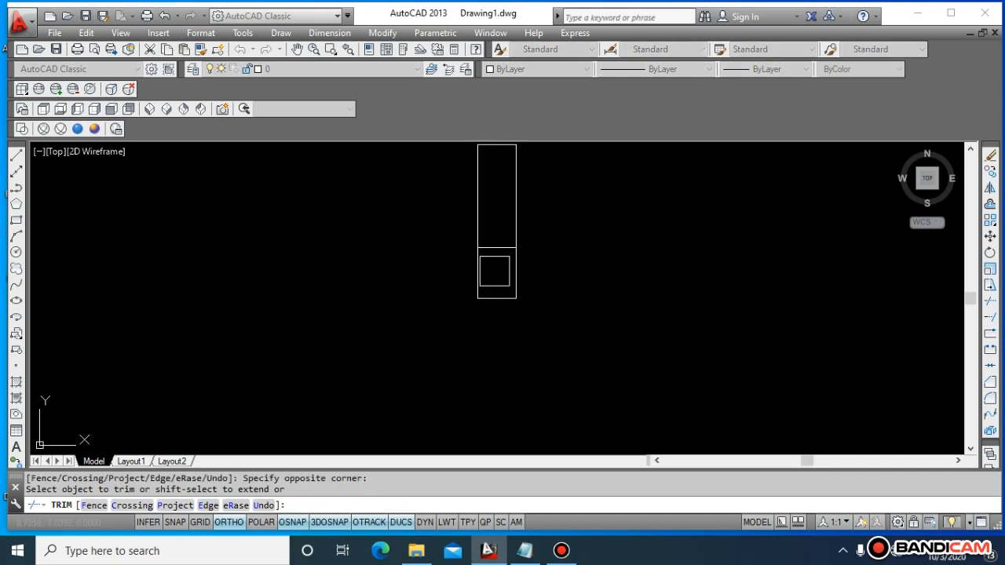
pyautogui.press('Escape')
pyautogui.press('Escape')
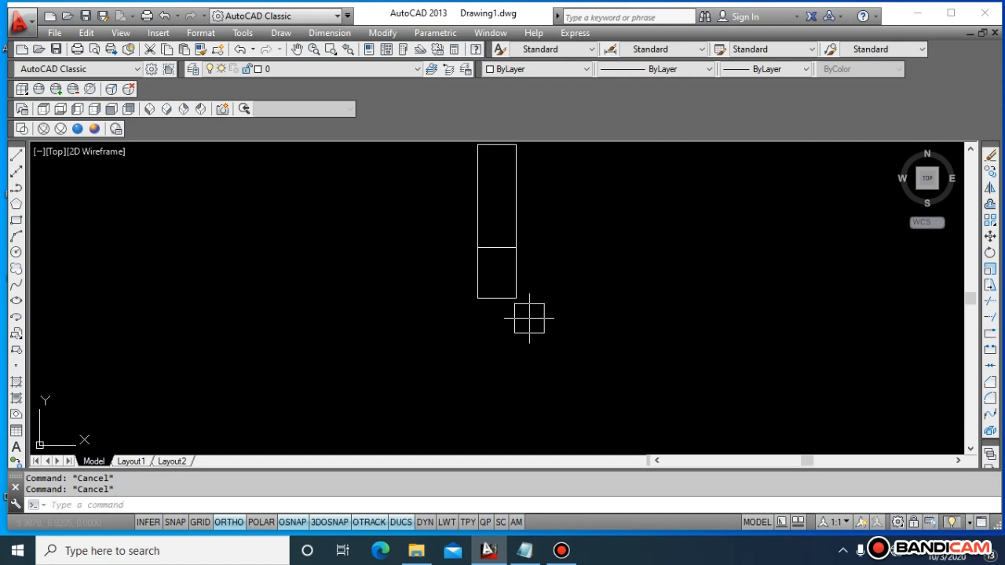
# Erase the whole remaining narrow rectangle with its middle line, selecting it with a crossing window.
pyautogui.click(589, 363)
pyautogui.click(444, 214)
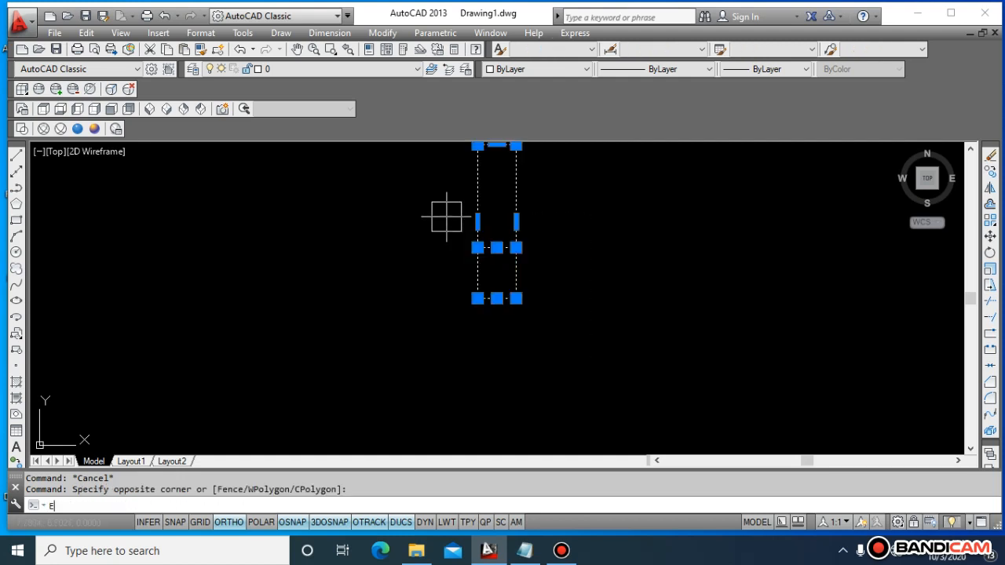
pyautogui.press('Delete')
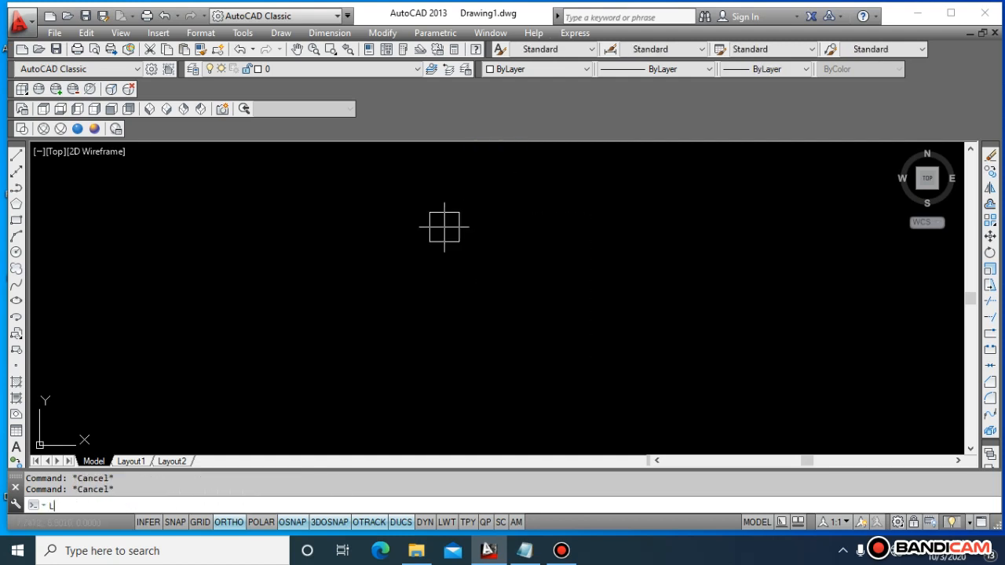
# Draw connected orthogonal lines forming a large box below a horizontal line and a small box above its left part, sharing a vertical about 2.87 long.
pyautogui.write('L')
pyautogui.press('Return')
pyautogui.click(397, 233)
pyautogui.click(539, 234)
pyautogui.click(539, 350)
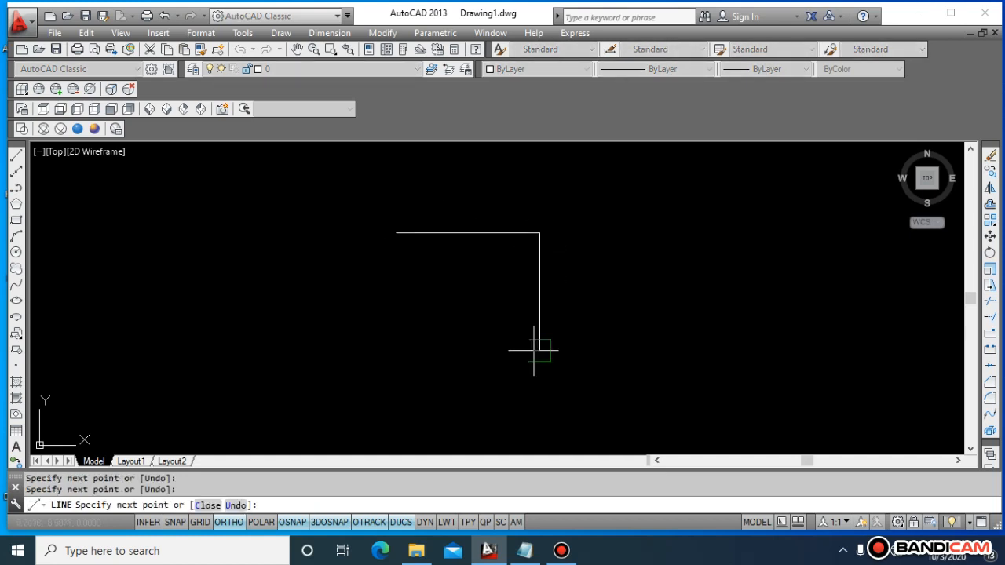
pyautogui.click(458, 329)
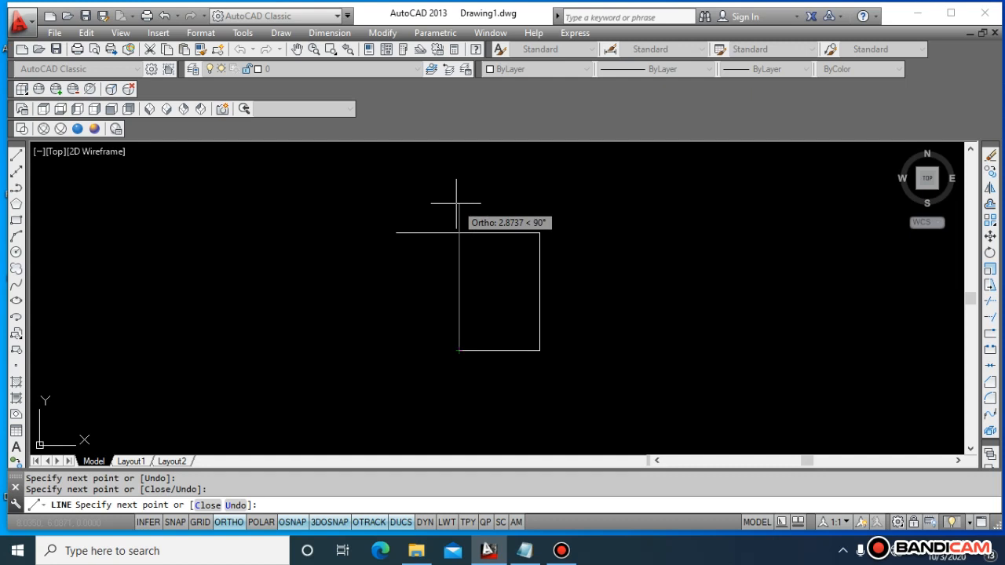
pyautogui.click(456, 202)
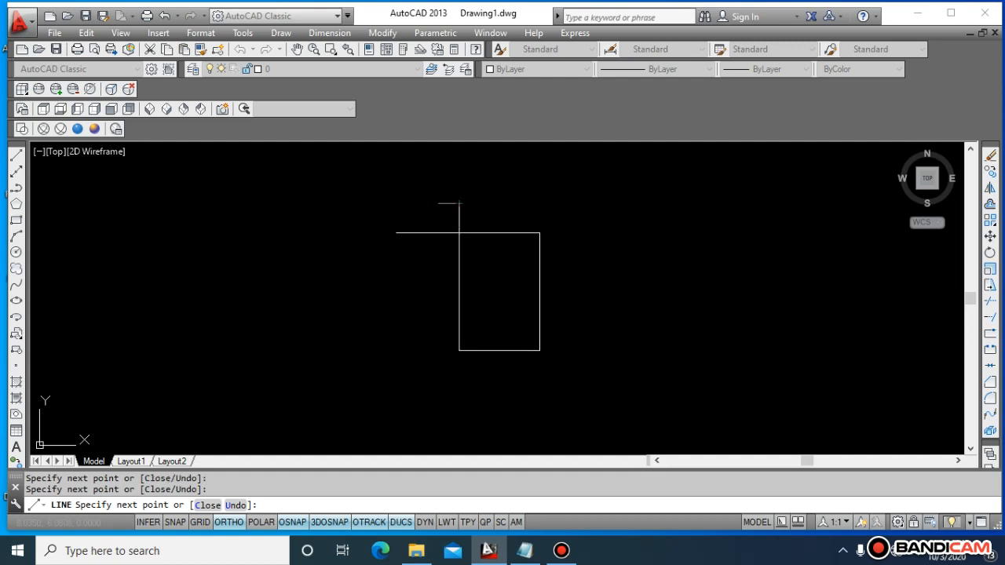
pyautogui.click(415, 226)
pyautogui.press('Escape')
pyautogui.press('Escape')
pyautogui.press('Escape')
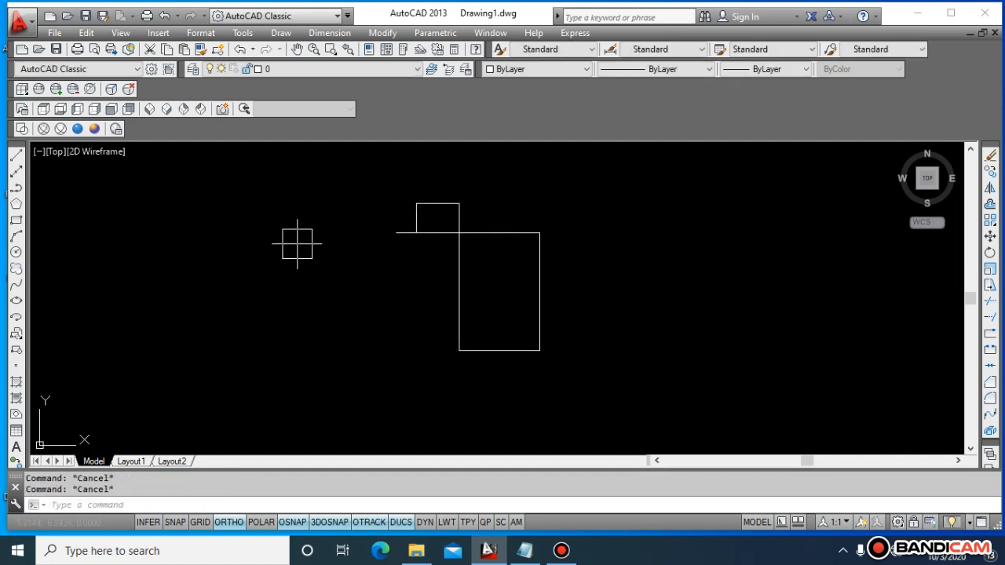
# Erase the left vertical line of the small upper box.
pyautogui.hotkey('ctrl', 'z')
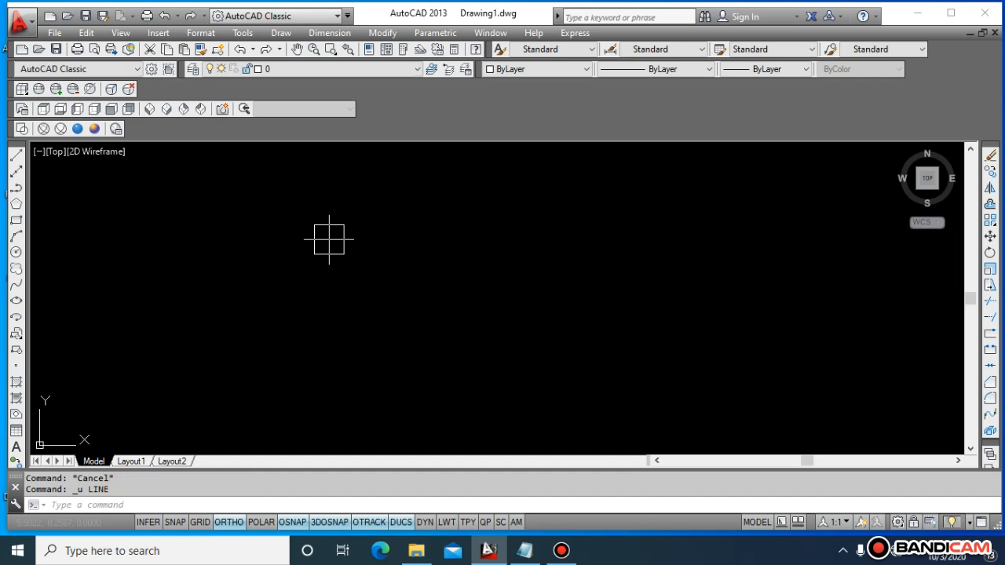
pyautogui.hotkey('ctrl', 'y')
pyautogui.click(416, 218)
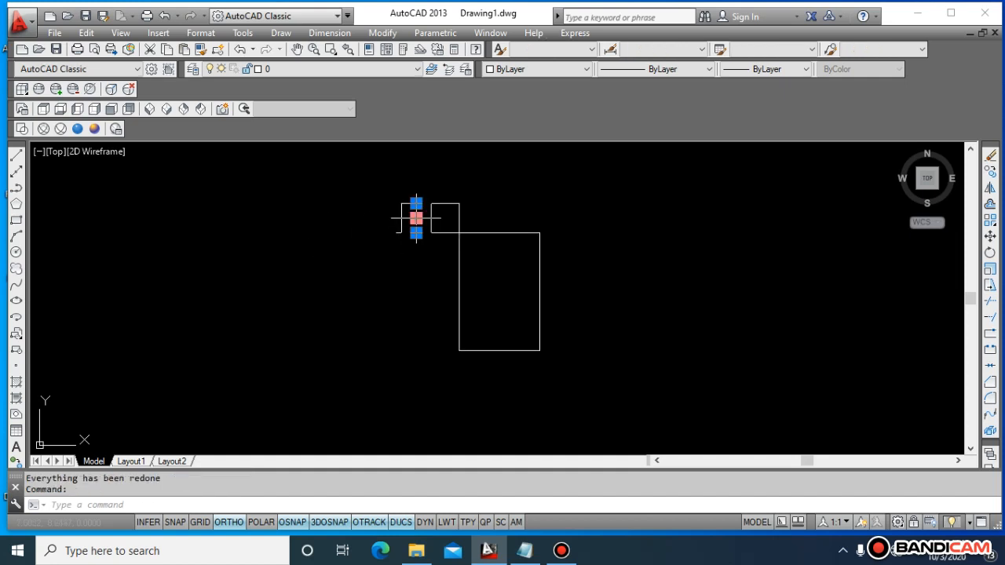
pyautogui.press('Delete')
pyautogui.press('Escape')
pyautogui.press('Escape')
# Draw a shorter vertical line down from the small box's open upper-left corner, ending above the horizontal line.
pyautogui.write('l')
pyautogui.press('Return')
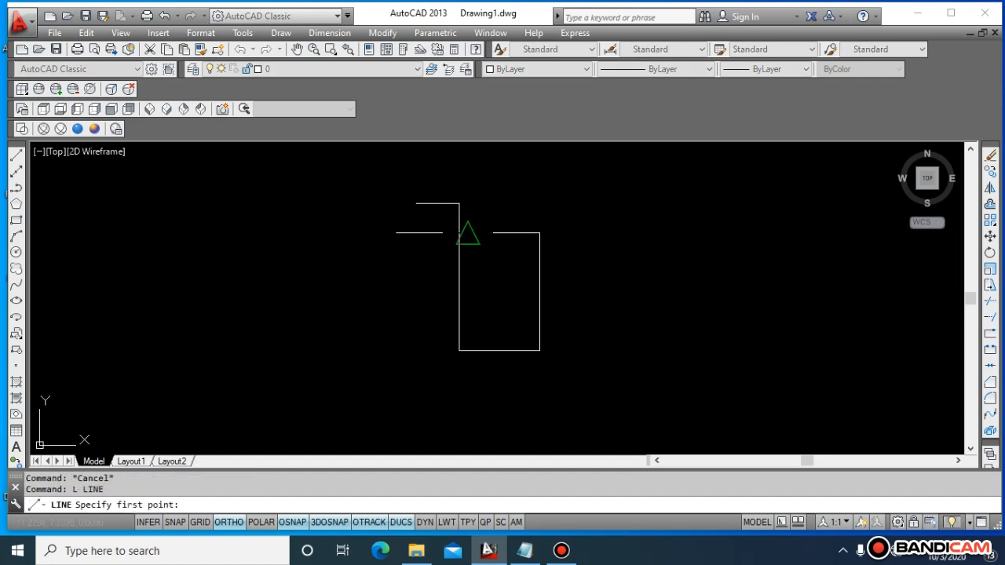
pyautogui.click(416, 203)
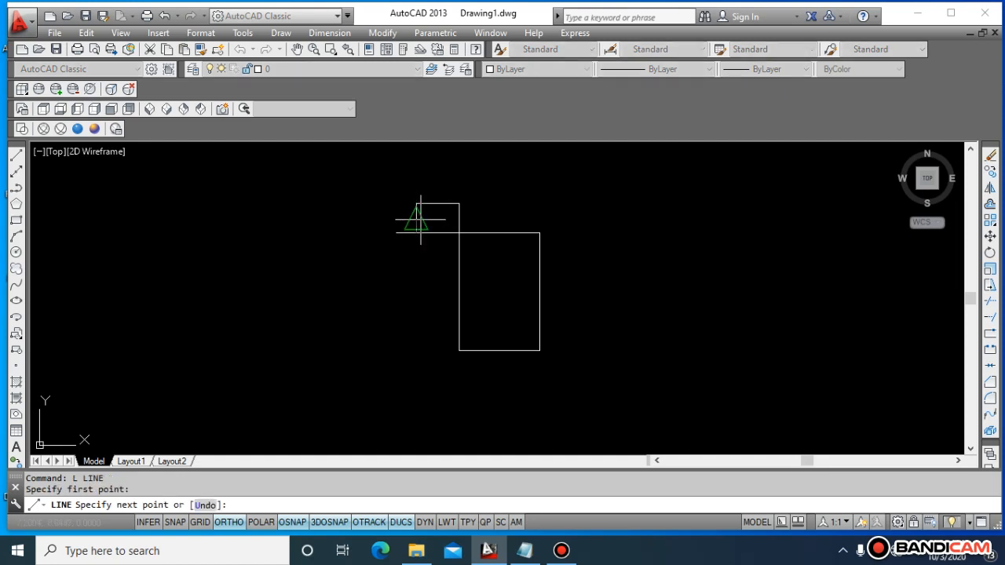
pyautogui.click(417, 232)
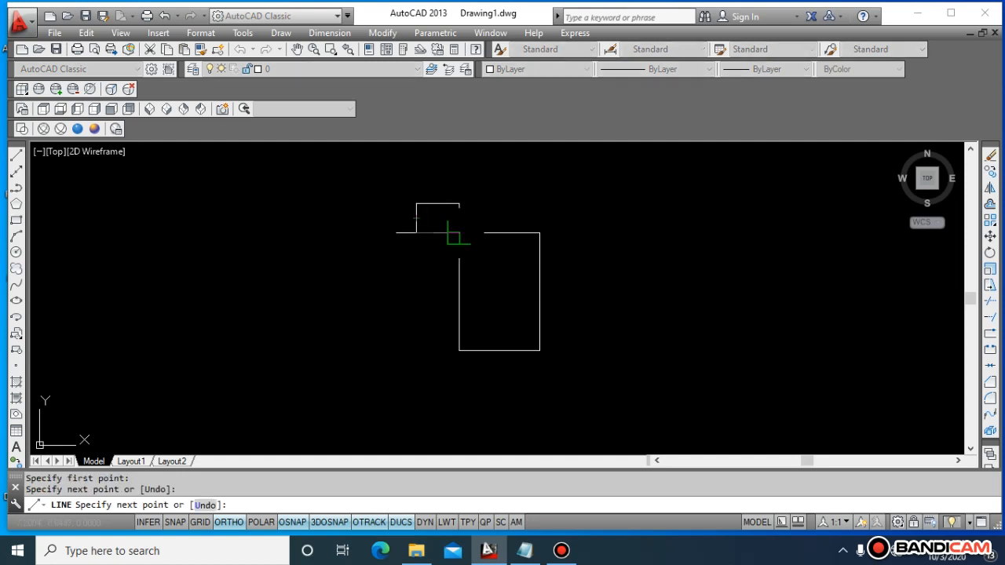
pyautogui.hotkey('ctrl', 'z')
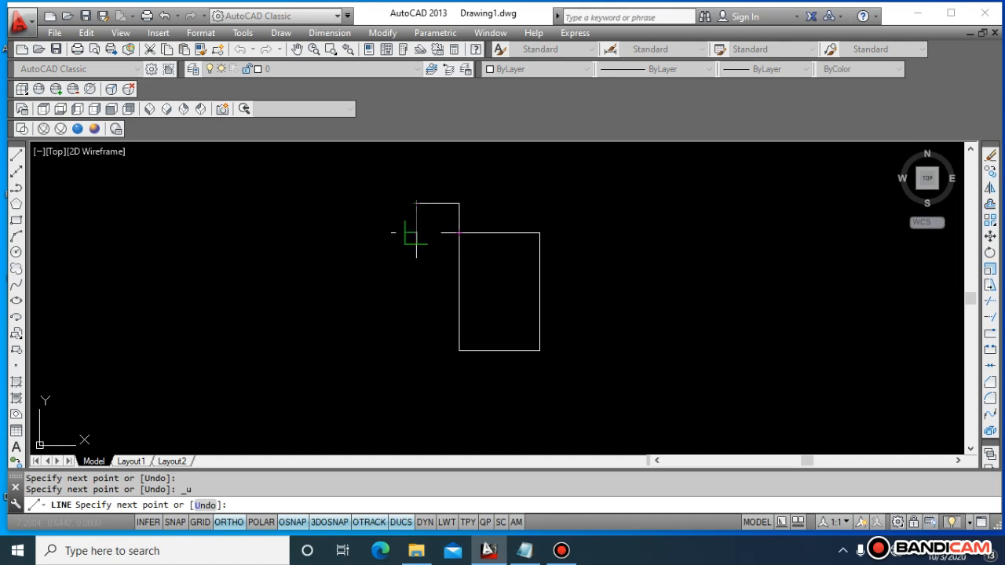
pyautogui.scroll(5, 411, 220)
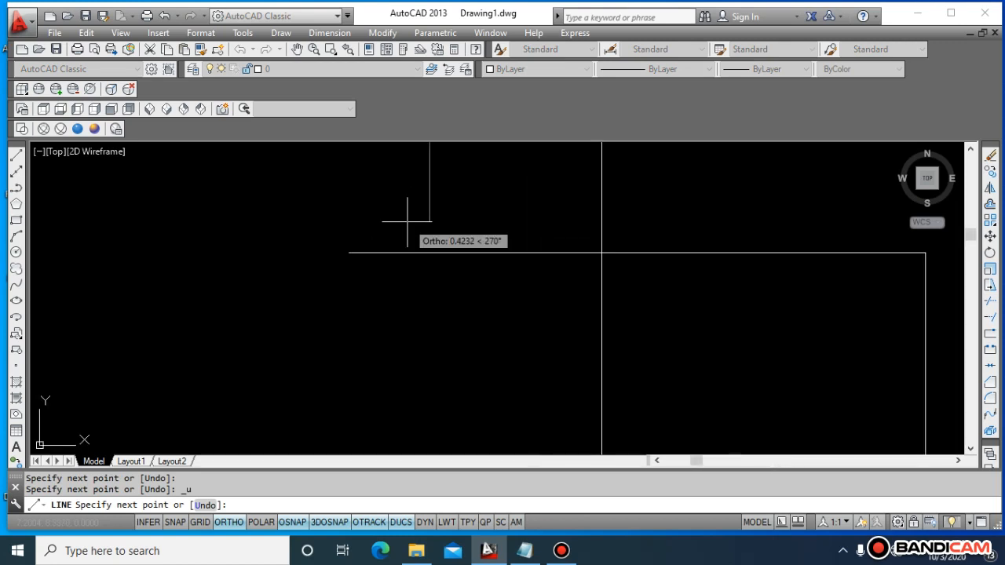
pyautogui.press('Escape')
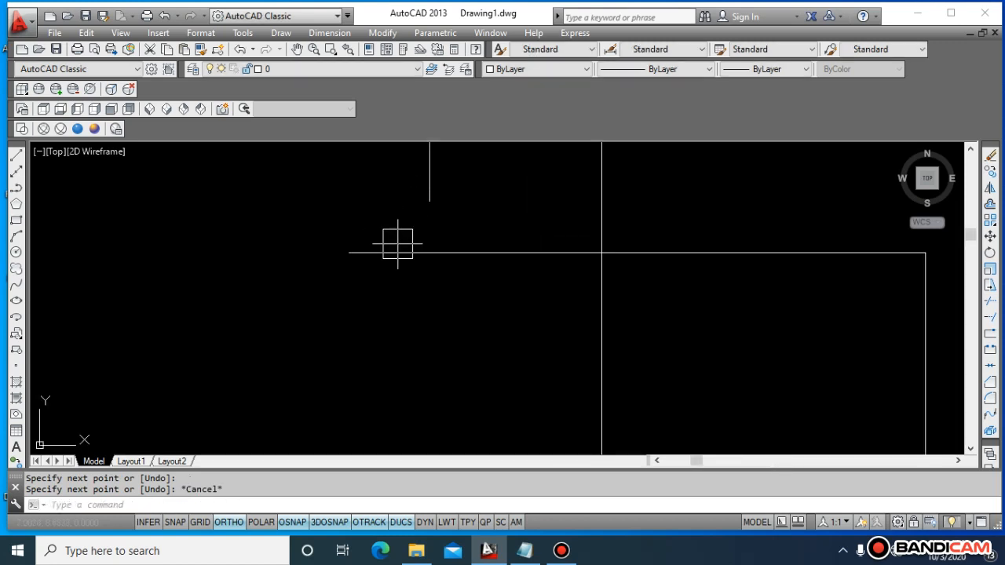
pyautogui.scroll(4, 404, 249)
pyautogui.scroll(-5, 405, 250)
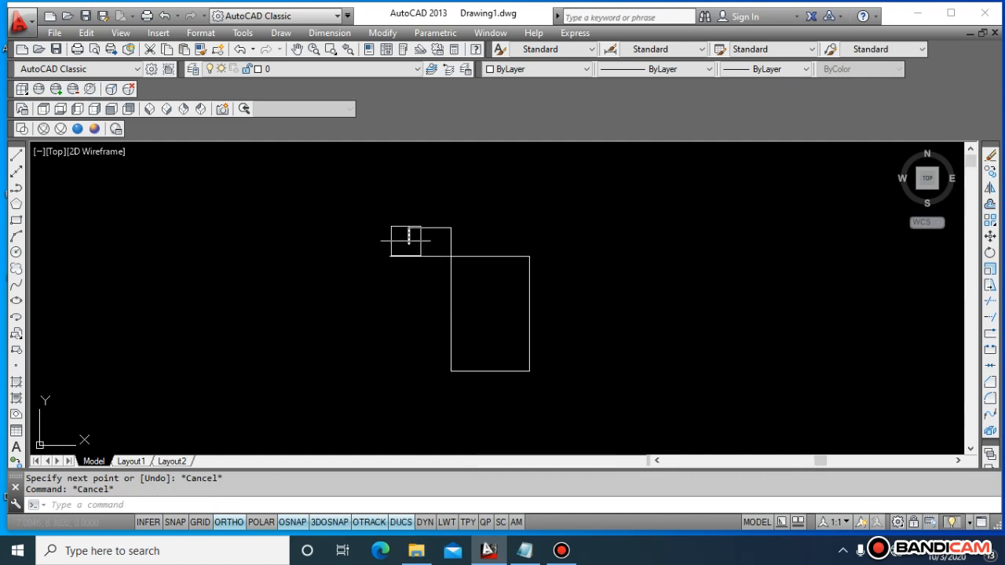
pyautogui.press('Escape')
# Try to trim the short free-hanging vertical line of the small box, using all objects as cutting edges.
pyautogui.write('tr')
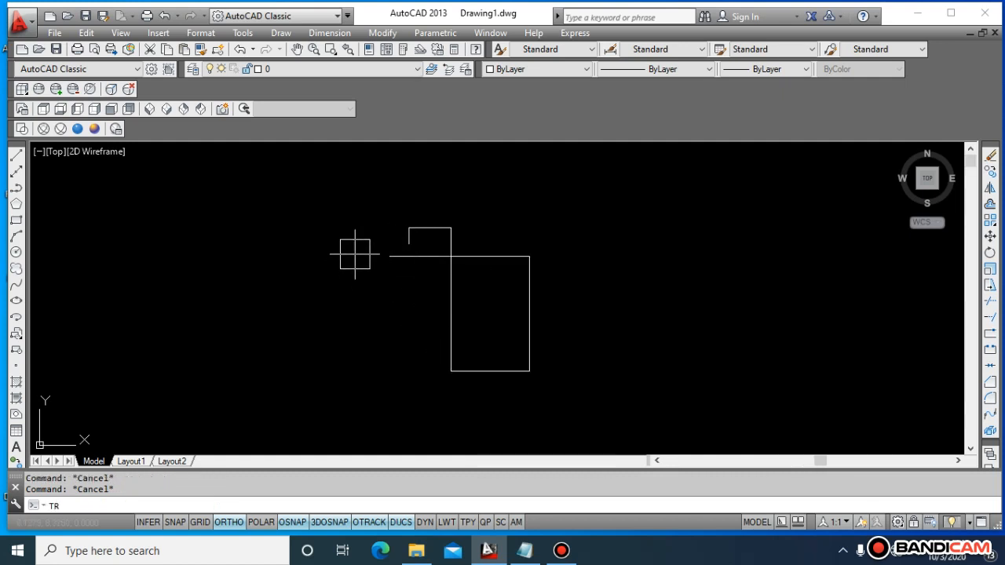
pyautogui.press('Return')
pyautogui.press('Return')
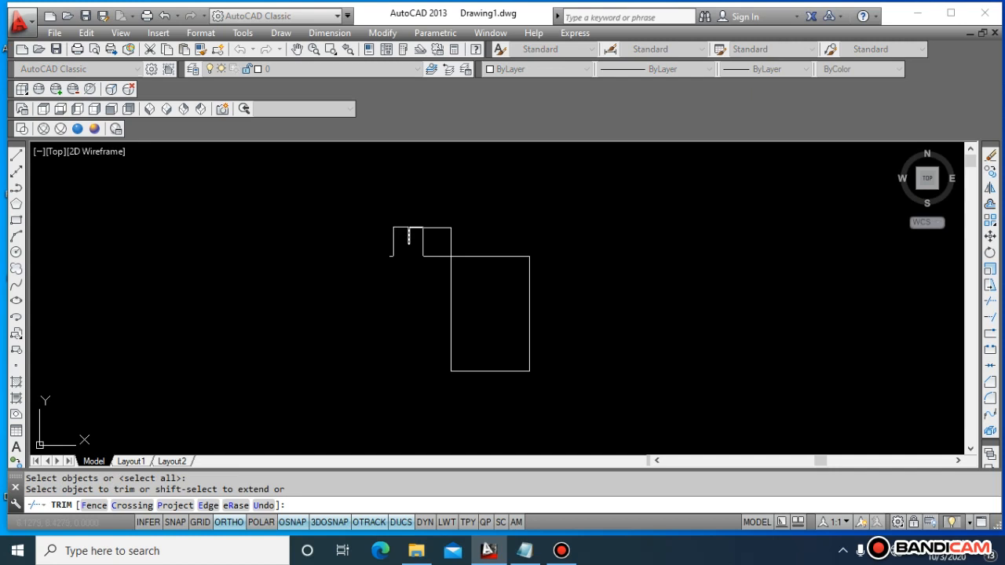
pyautogui.click(340, 235)
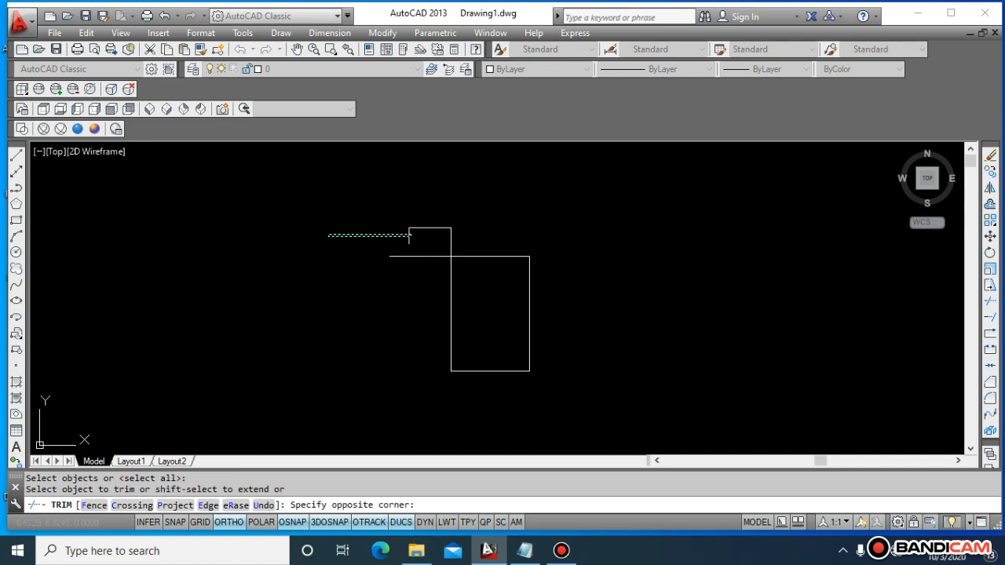
pyautogui.click(328, 243)
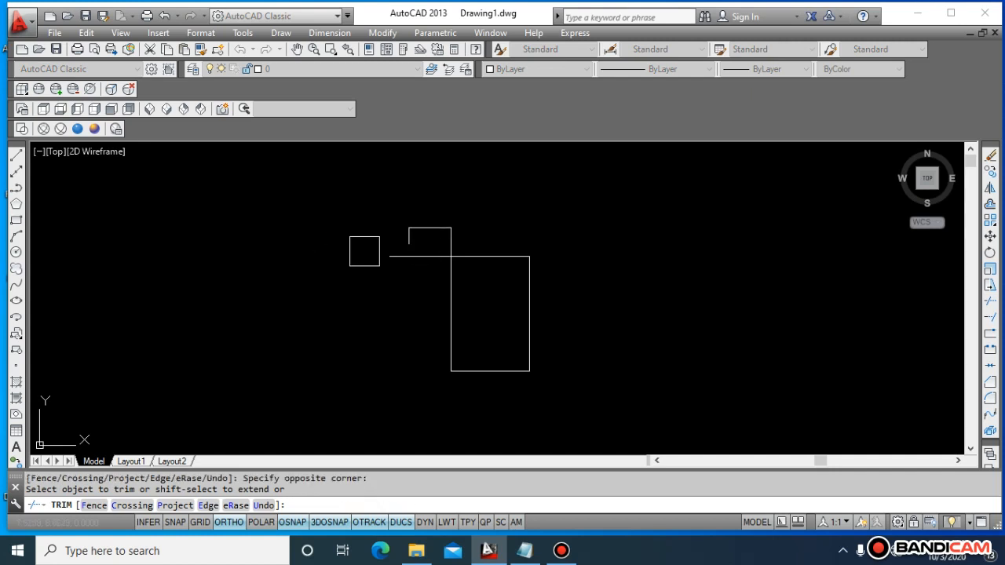
pyautogui.click(354, 239)
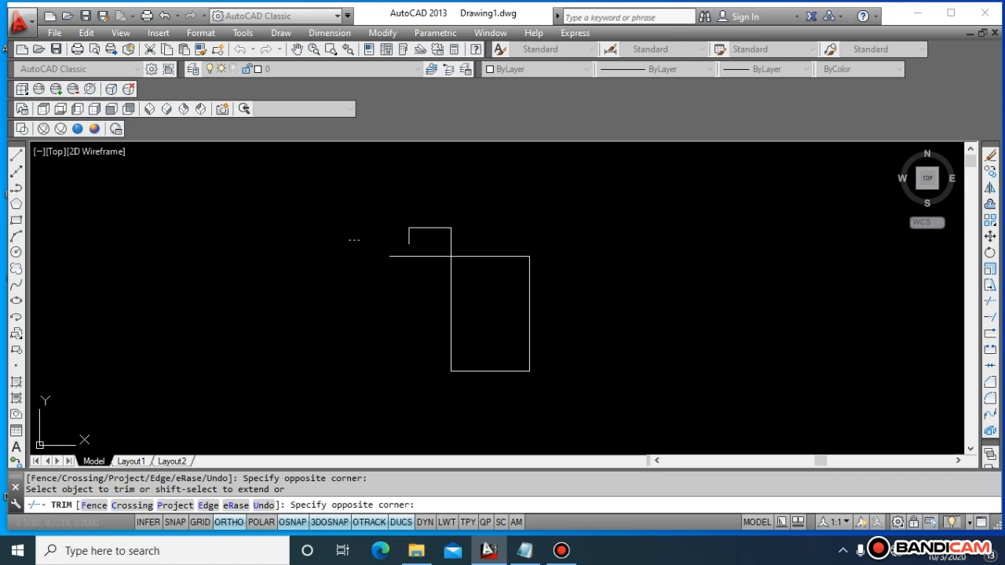
pyautogui.click(348, 240)
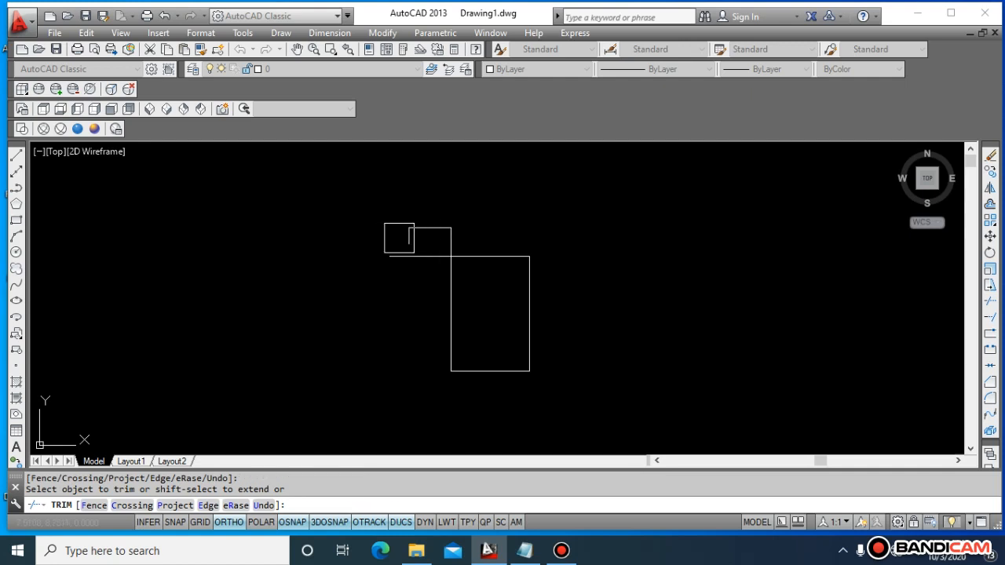
pyautogui.press('Escape')
pyautogui.press('Escape')
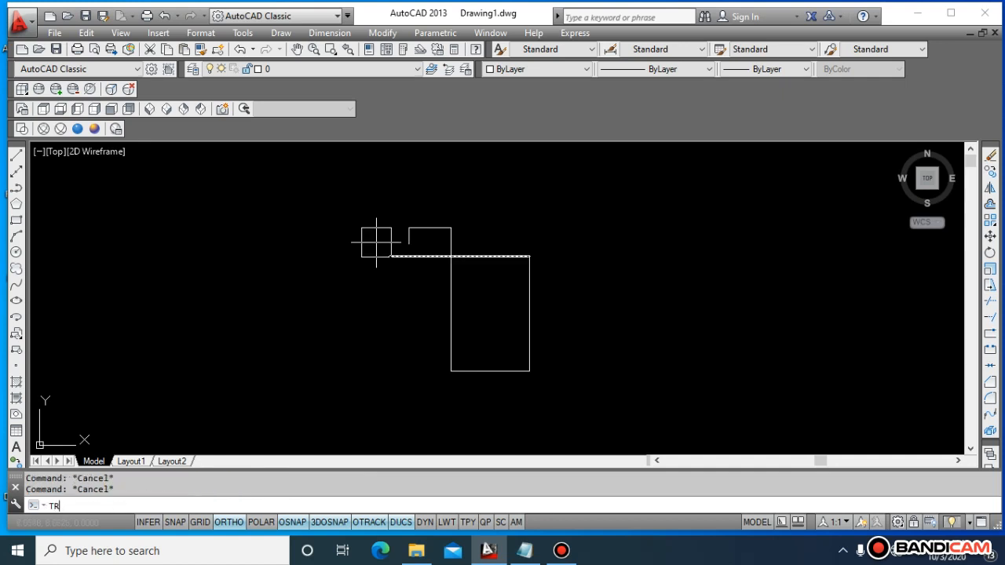
# Restart Trim and try again to cut the short vertical line, using several crossing windows over it.
pyautogui.press('Return')
pyautogui.press('Return')
pyautogui.click(377, 239)
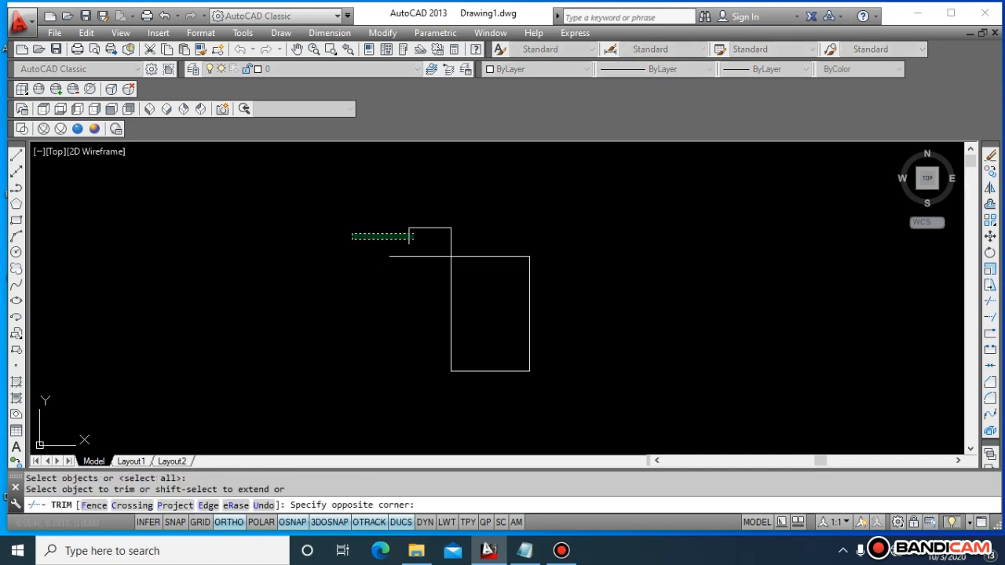
pyautogui.click(352, 235)
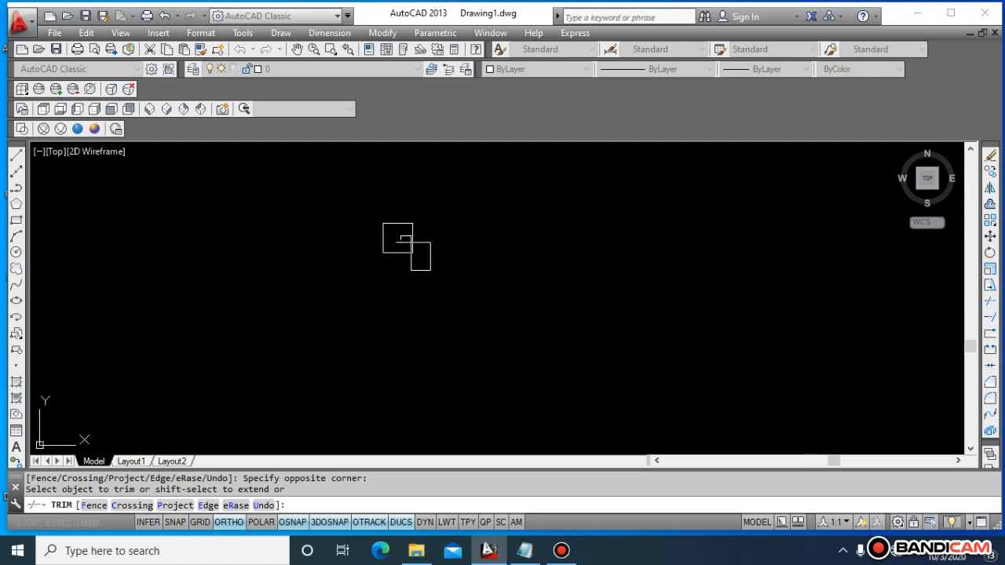
pyautogui.scroll(4, 406, 243)
pyautogui.click(422, 230)
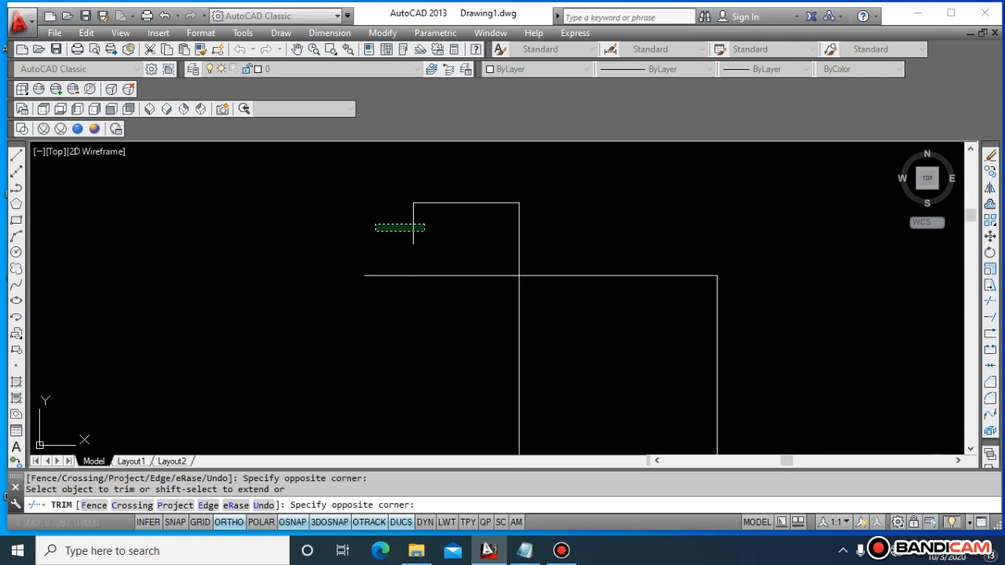
pyautogui.click(375, 224)
pyautogui.click(447, 242)
pyautogui.click(359, 214)
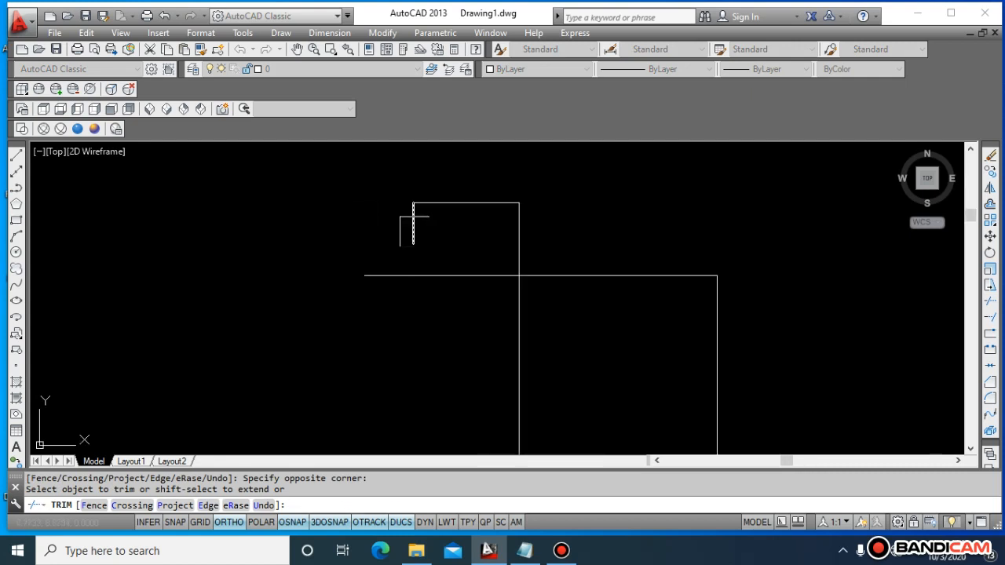
pyautogui.press('Escape')
pyautogui.press('Escape')
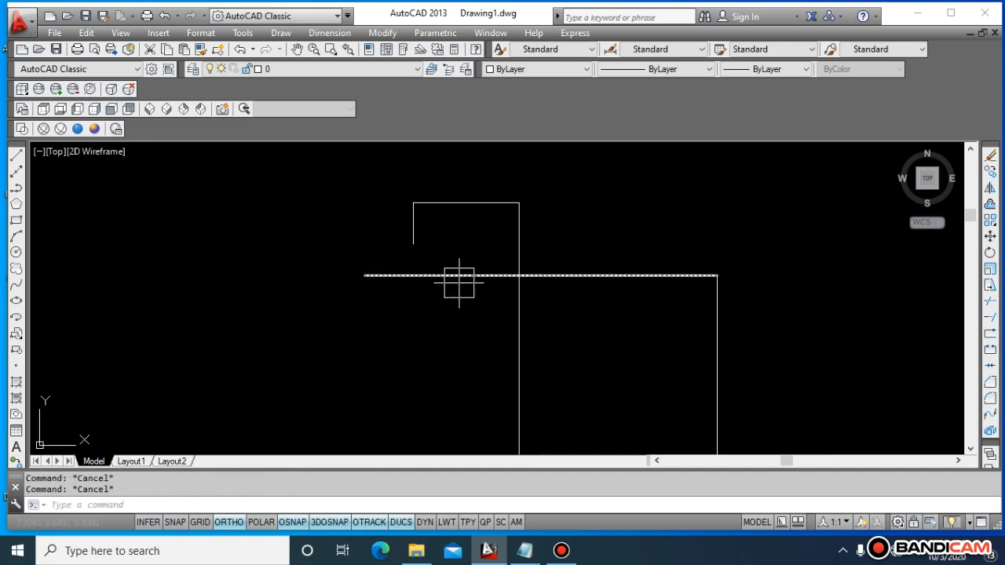
# Trim the horizontal line's overhang beneath the small box back to the long vertical line.
pyautogui.write('TR')
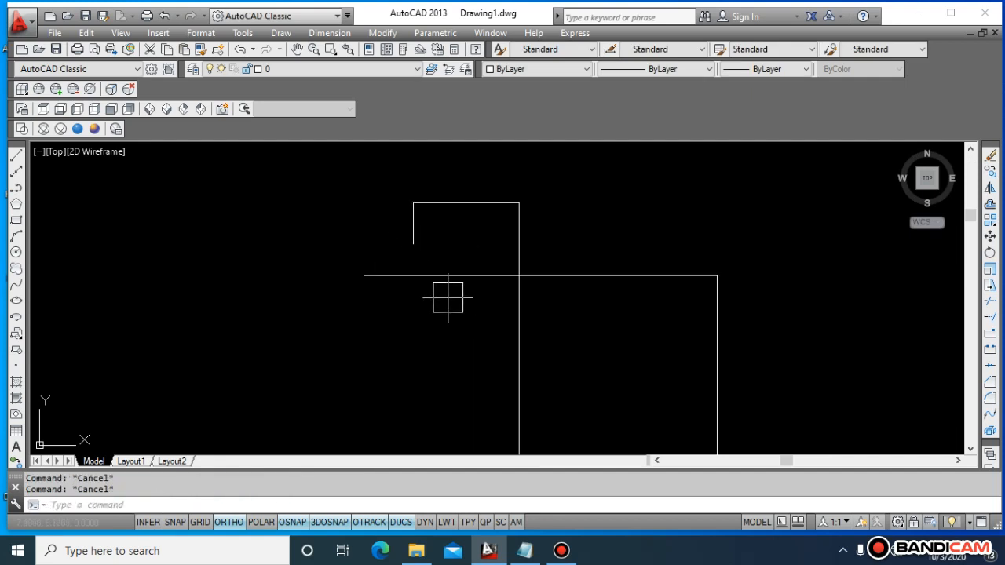
pyautogui.press('Return')
pyautogui.press('Return')
pyautogui.click(448, 288)
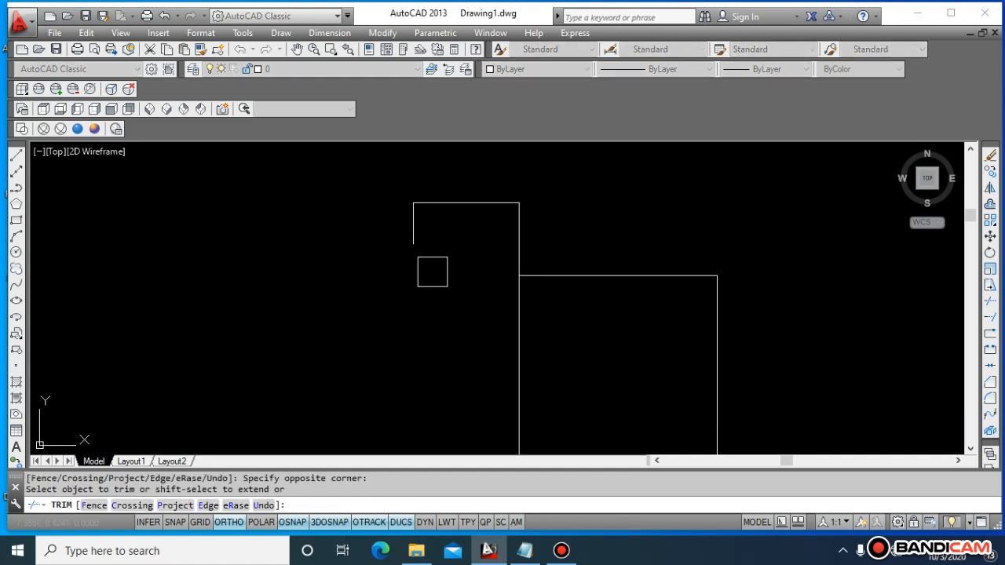
pyautogui.click(417, 256)
pyautogui.scroll(-2, 417, 259)
pyautogui.press('Escape')
pyautogui.press('Escape')
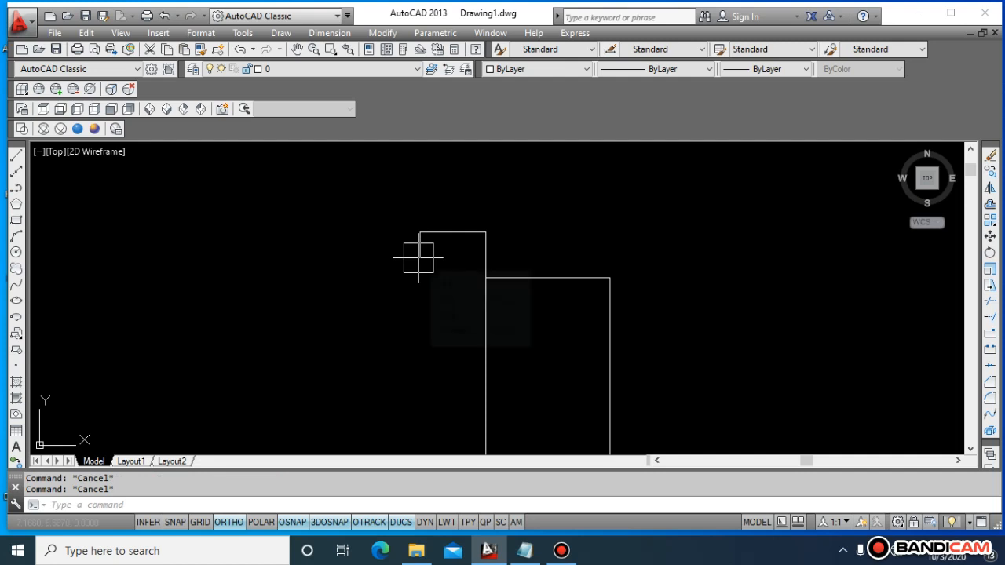
# Erase the short vertical line hanging from the small box's upper-left corner.
pyautogui.click(418, 256)
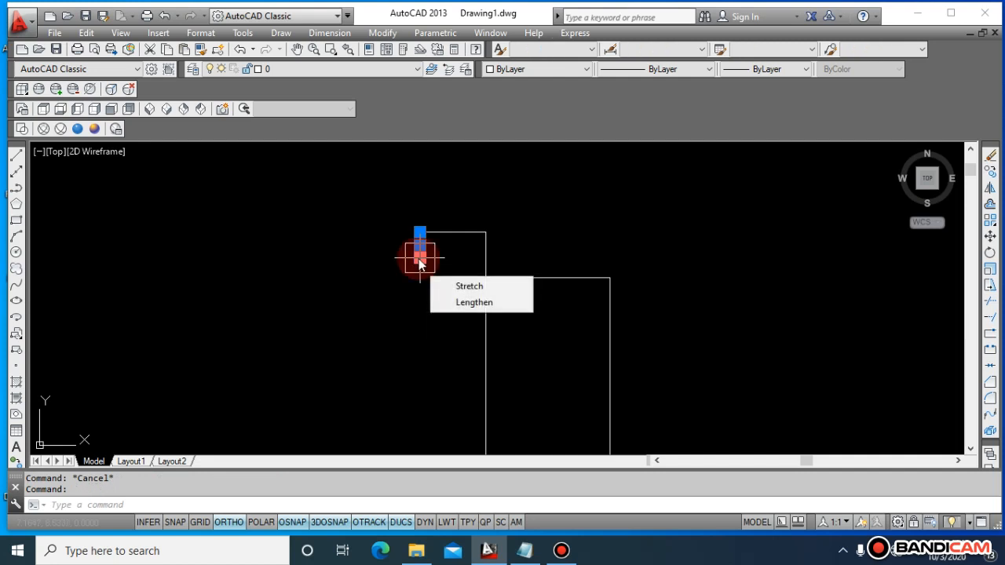
pyautogui.press('Escape')
pyautogui.press('Escape')
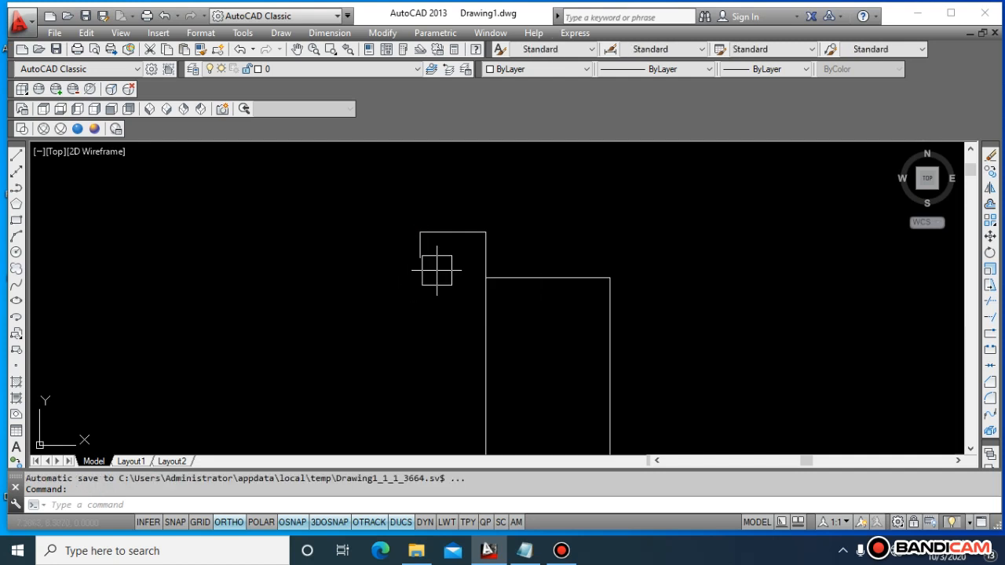
pyautogui.click(420, 246)
pyautogui.write('E')
pyautogui.press('Return')
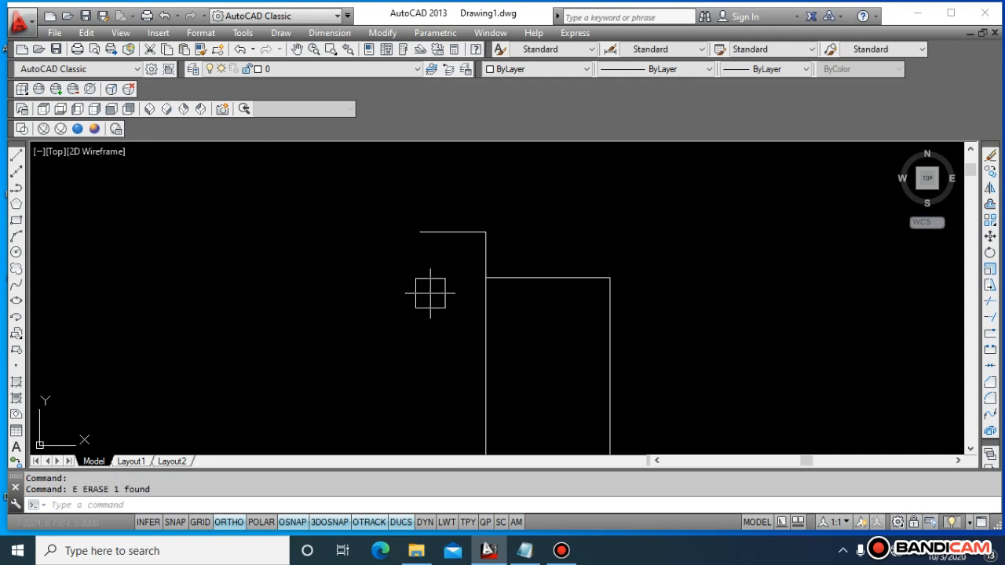
pyautogui.press('Escape')
pyautogui.press('Escape')
# Erase the top horizontal line of the small box.
pyautogui.click(436, 232)
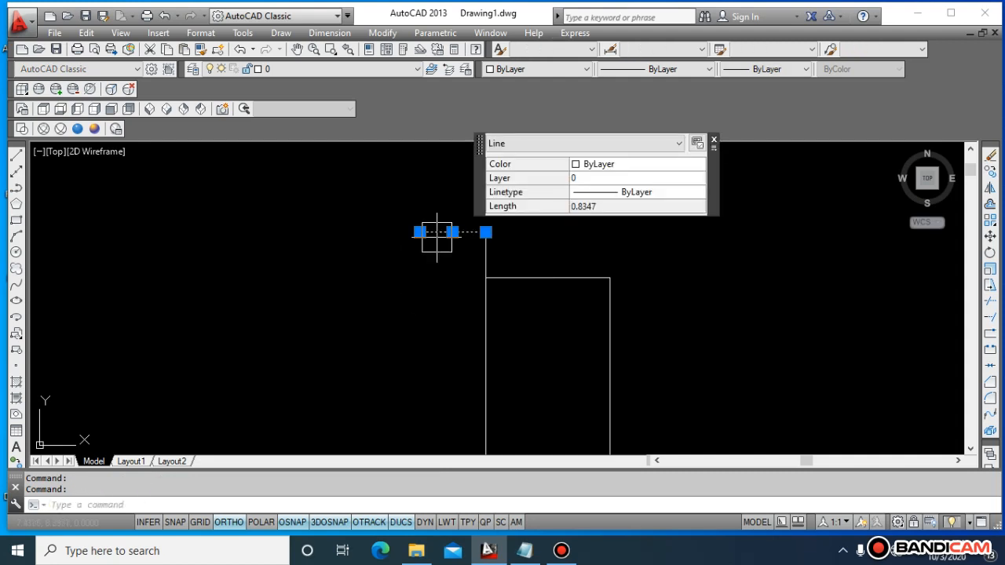
pyautogui.write('E')
pyautogui.press('Return')
pyautogui.press('Escape')
pyautogui.press('Escape')
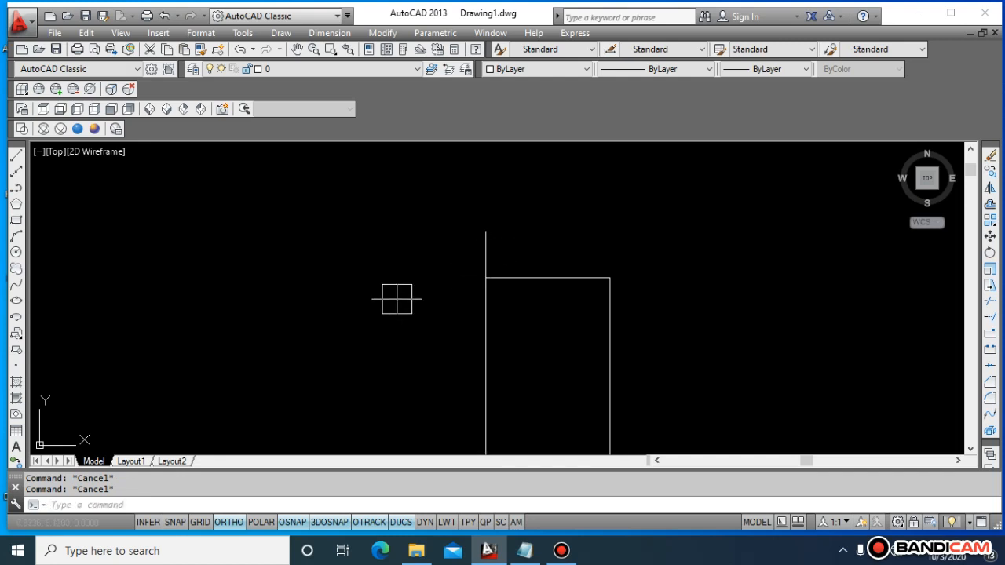
# Trim the vertical stub above the large box back to the box's top edge.
pyautogui.write('TR')
pyautogui.press('Return')
pyautogui.press('Return')
pyautogui.click(511, 260)
pyautogui.click(445, 244)
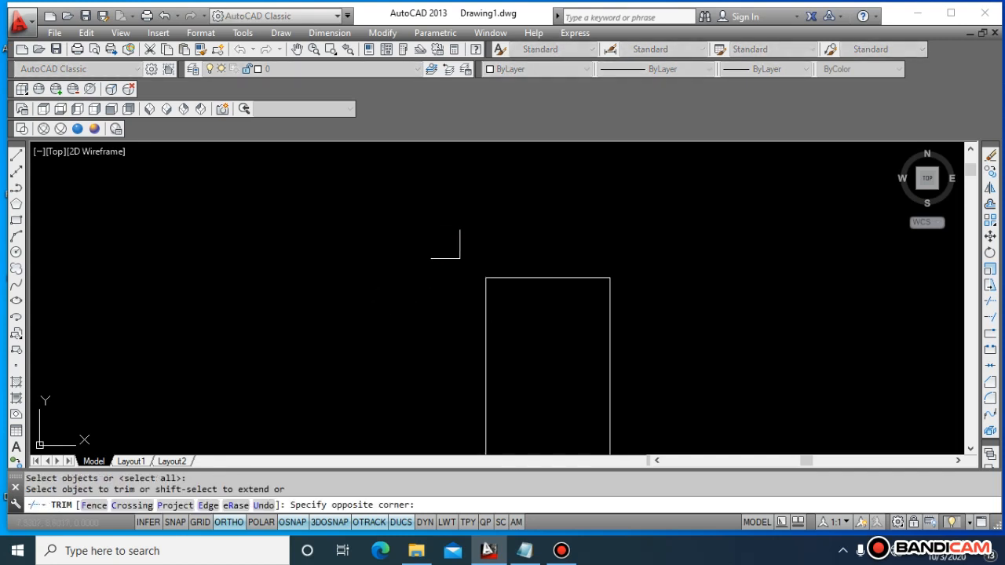
pyautogui.press('Escape')
pyautogui.press('Escape')
# Erase the whole remaining rectangle, selecting it with a crossing window.
pyautogui.scroll(-5, 446, 259)
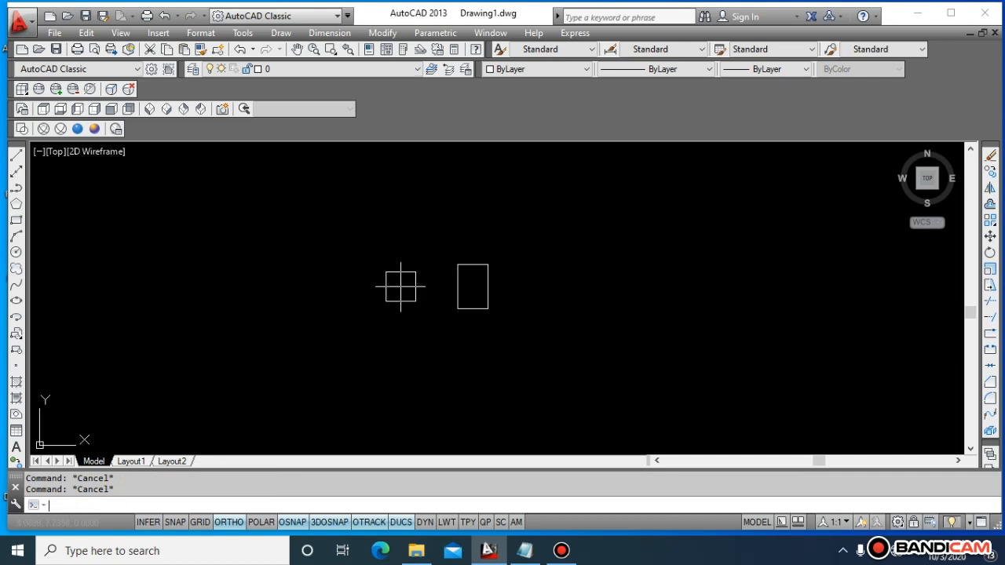
pyautogui.click(588, 345)
pyautogui.click(430, 256)
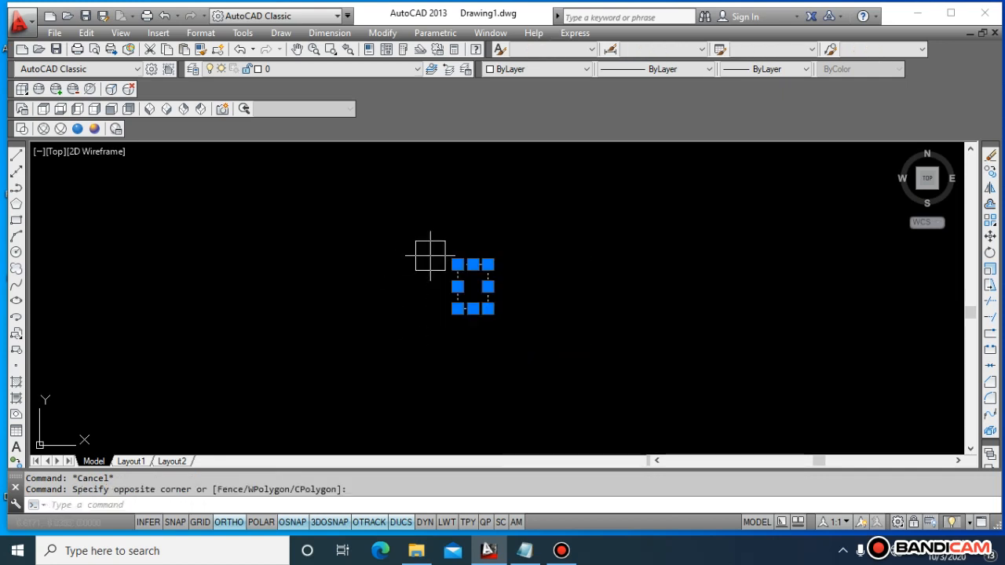
pyautogui.write('E')
pyautogui.press('Return')
pyautogui.press('Return')
pyautogui.press('Escape')
pyautogui.press('Escape')
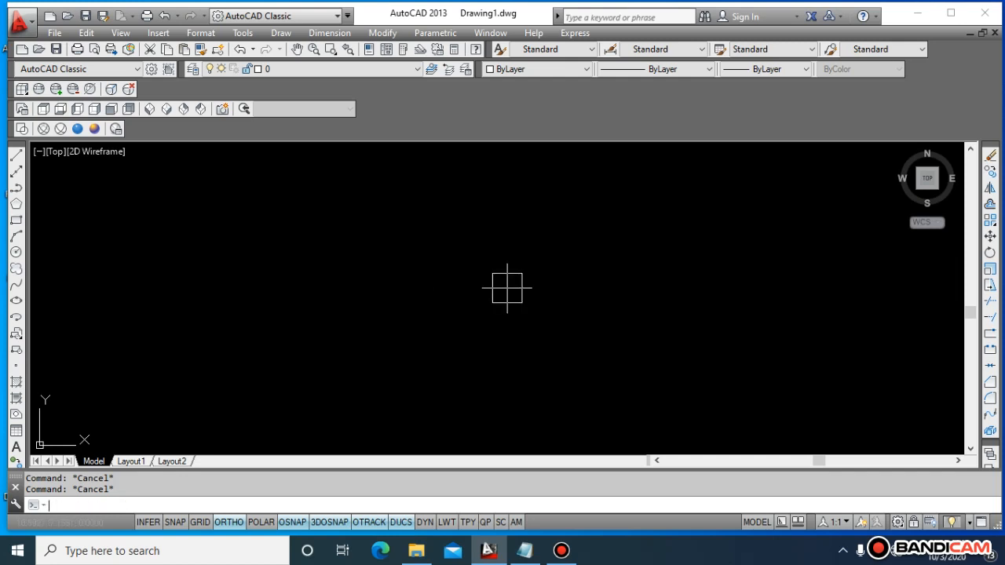
# Demonstrate starting Trim with all objects as cutting edges and sweeping a crossing window over the empty drawing, then exit the command.
pyautogui.write('tr')
pyautogui.press('Return')
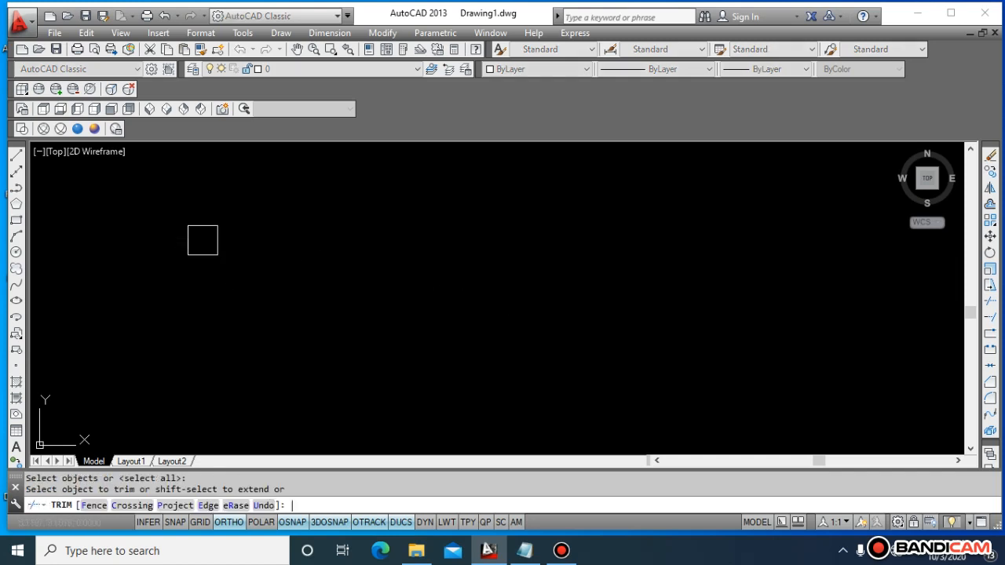
pyautogui.press('Escape')
pyautogui.press('Escape')
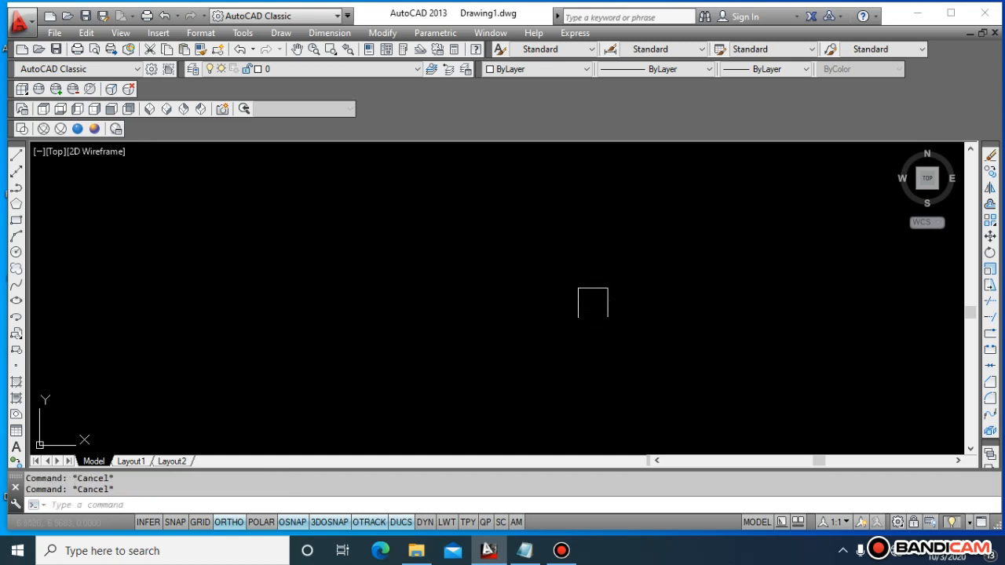
pyautogui.write('Tr')
pyautogui.press('Return')
pyautogui.press('Return')
pyautogui.click(730, 298)
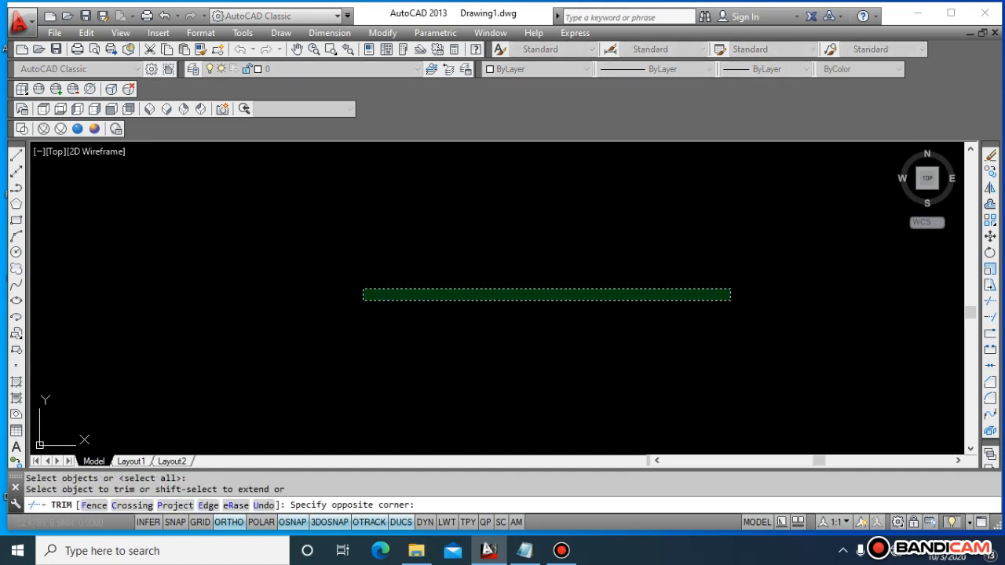
pyautogui.click(305, 286)
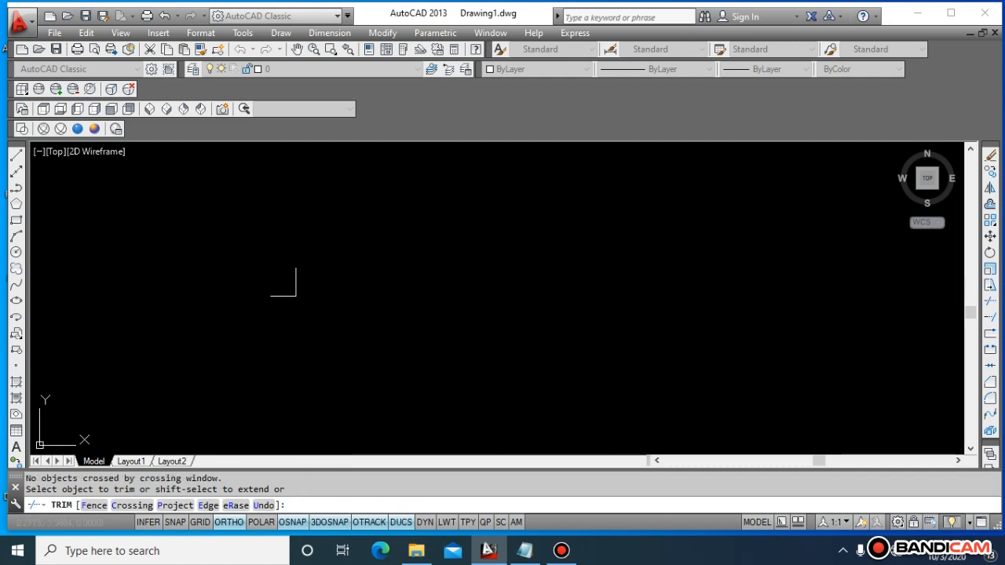
pyautogui.press('Escape')
pyautogui.press('Escape')
pyautogui.press('Escape')
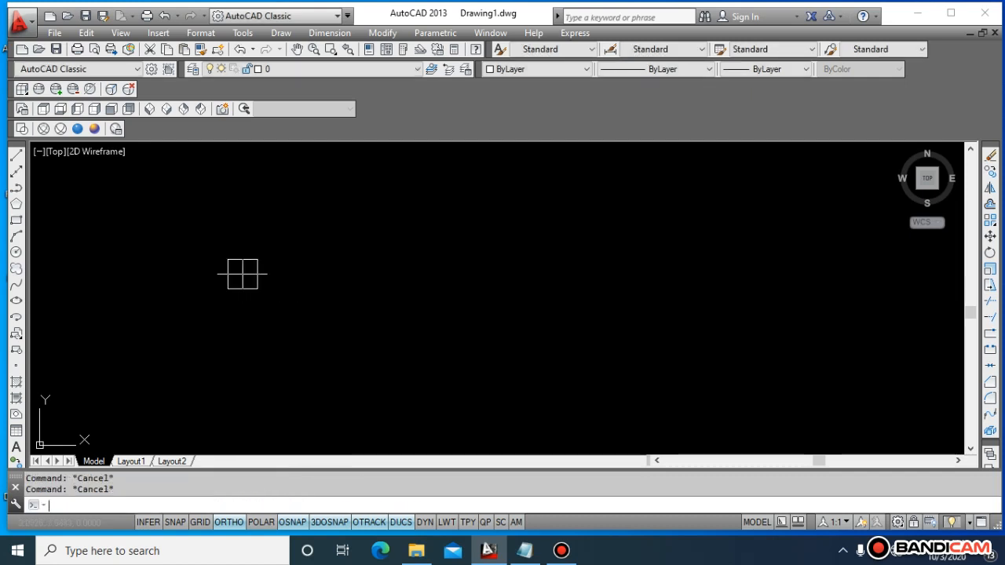
pyautogui.click(562, 552)
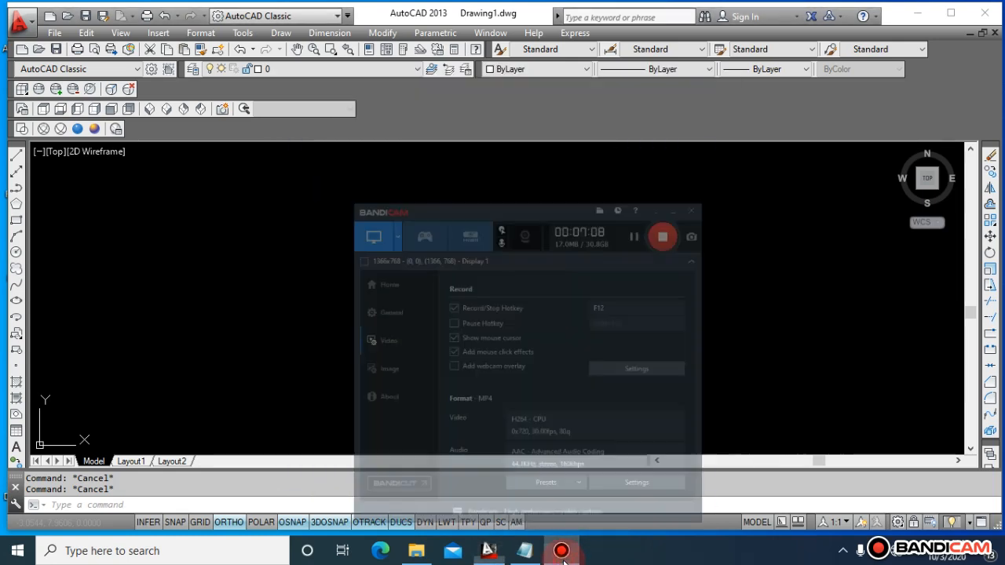